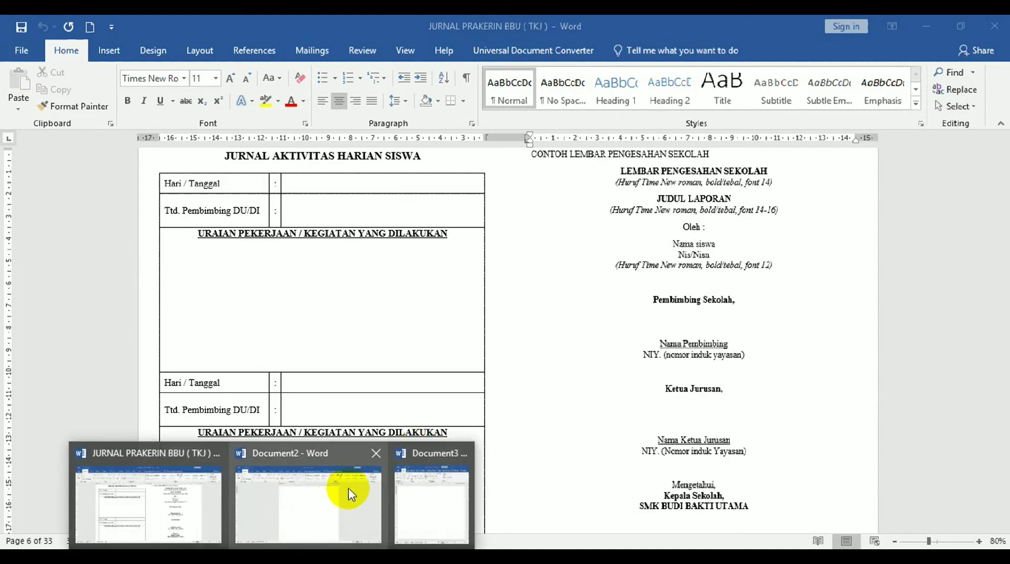
# Back in the blank Document2, type the heading 'LEMBAR PENGESAHAN SEKOLAH' and start a new line.
pyautogui.click(340, 494)
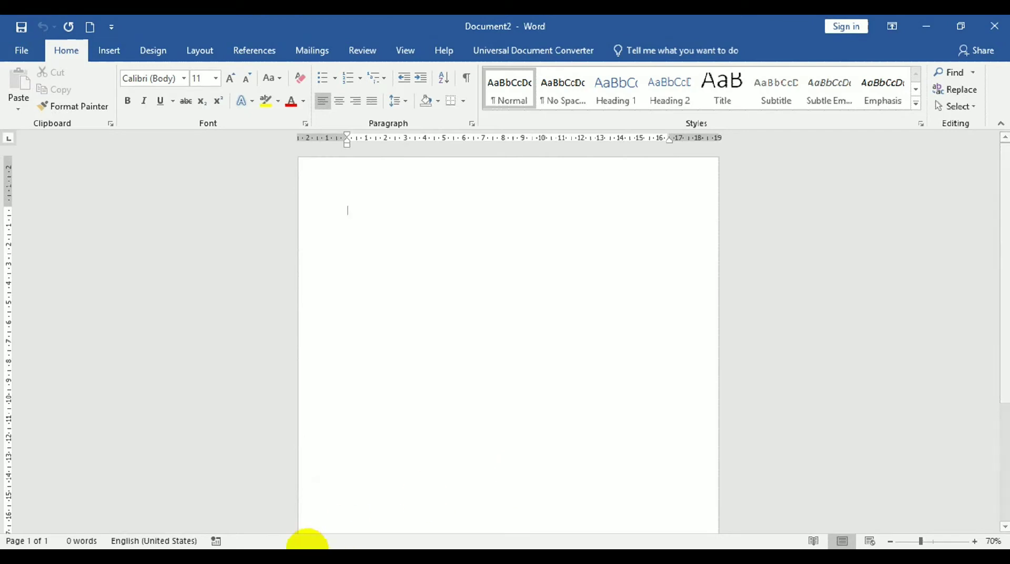
pyautogui.click(302, 557)
pyautogui.click(207, 514)
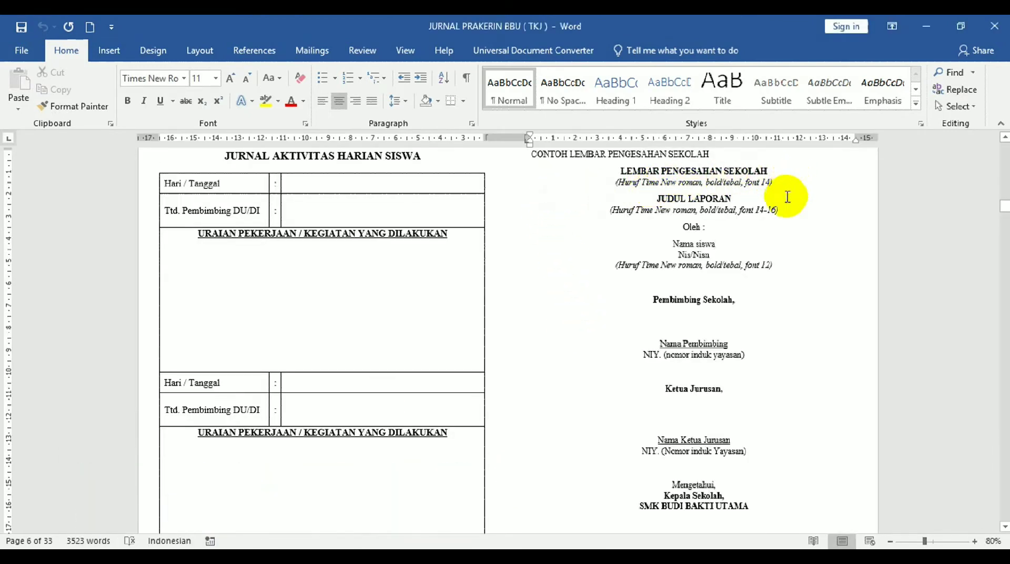
pyautogui.click(302, 557)
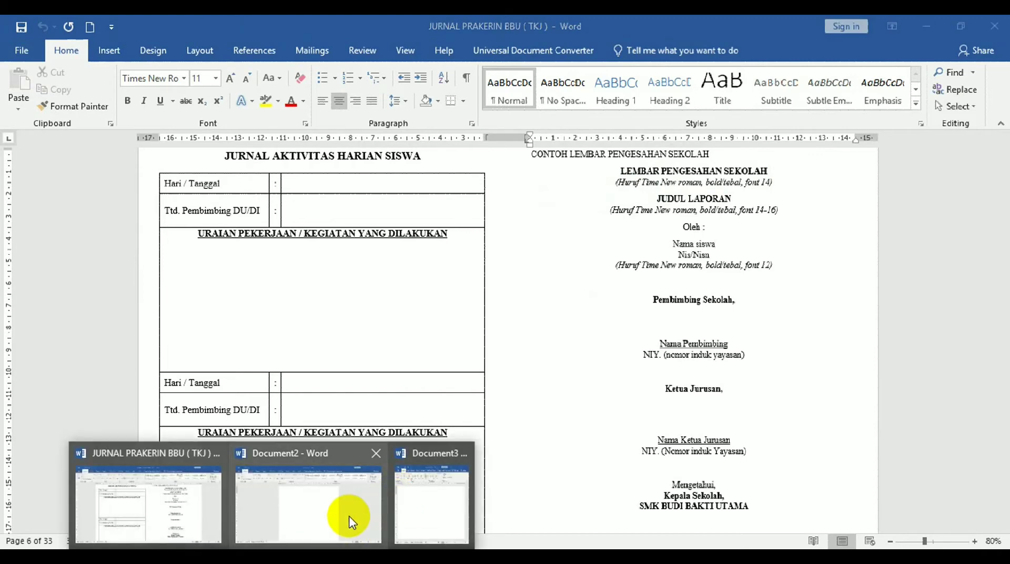
pyautogui.click(361, 520)
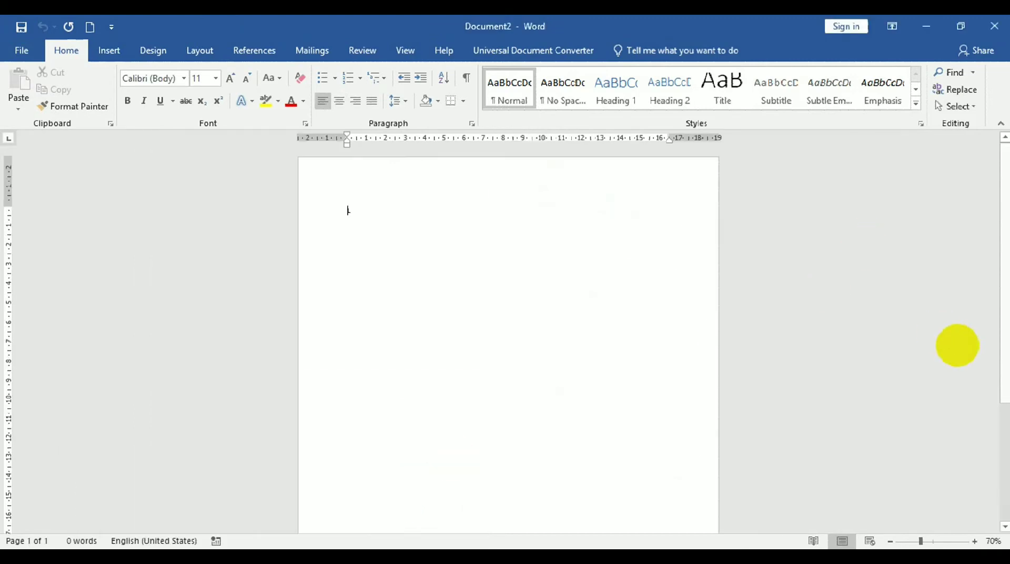
pyautogui.write('LEMBAR')
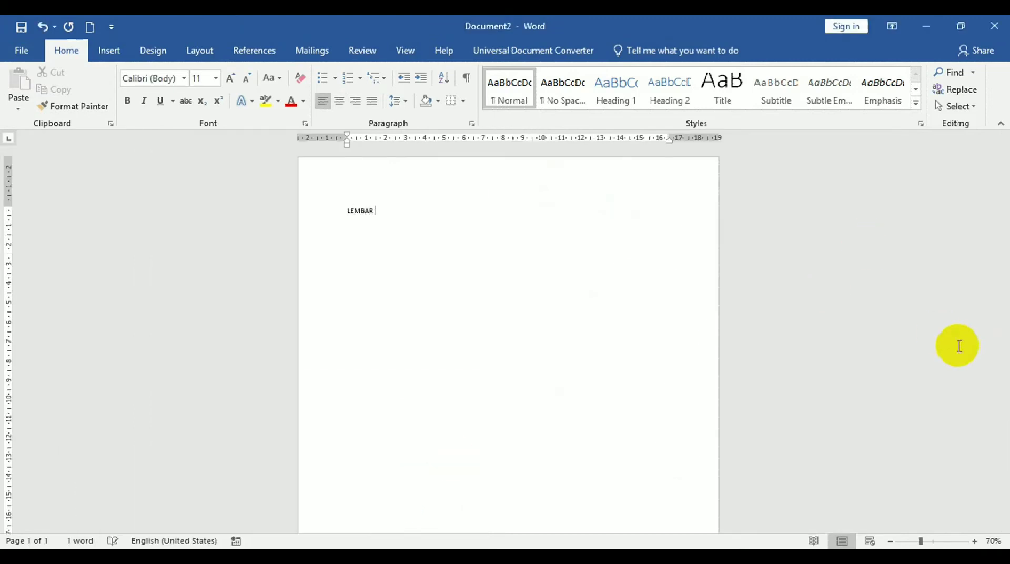
pyautogui.write(' PENGESAHAN')
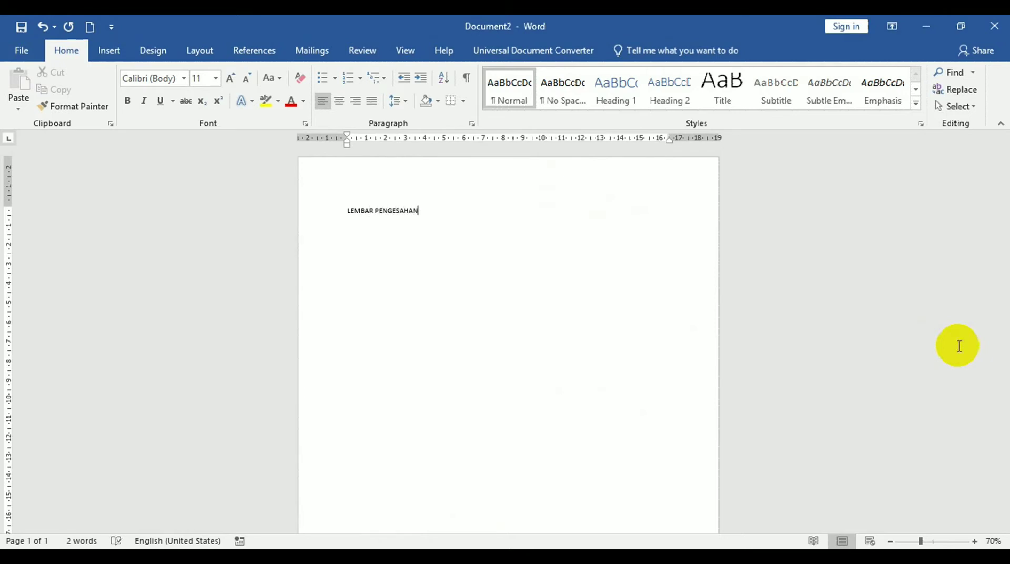
pyautogui.write(' SEKOLAH')
pyautogui.press('Return')
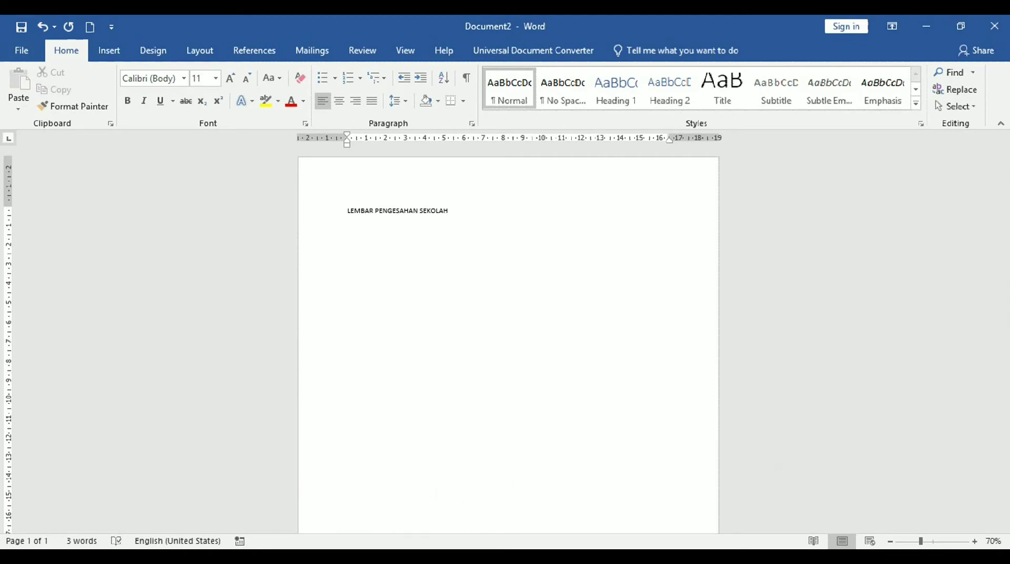
pyautogui.click(347, 500)
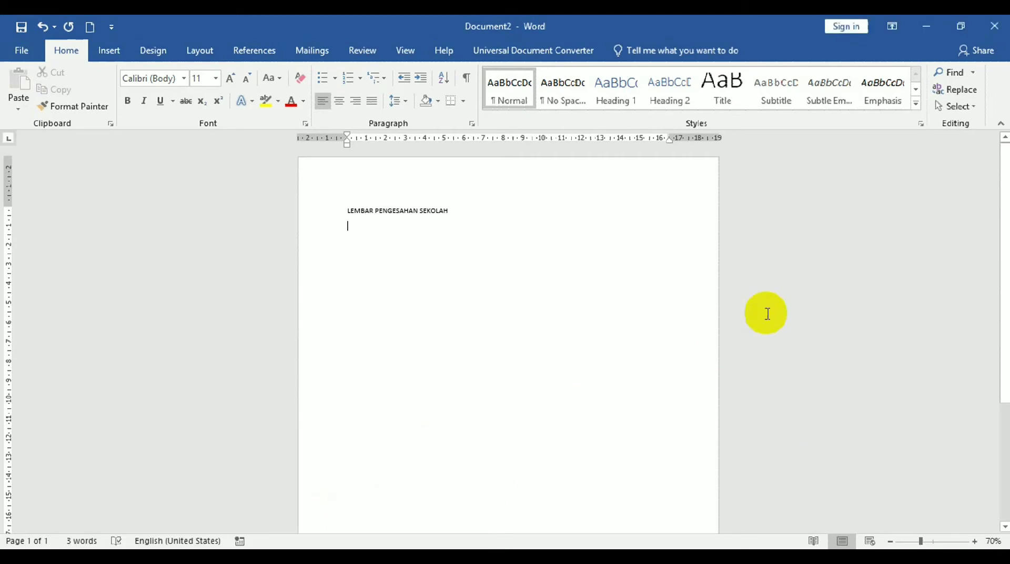
pyautogui.click(272, 558)
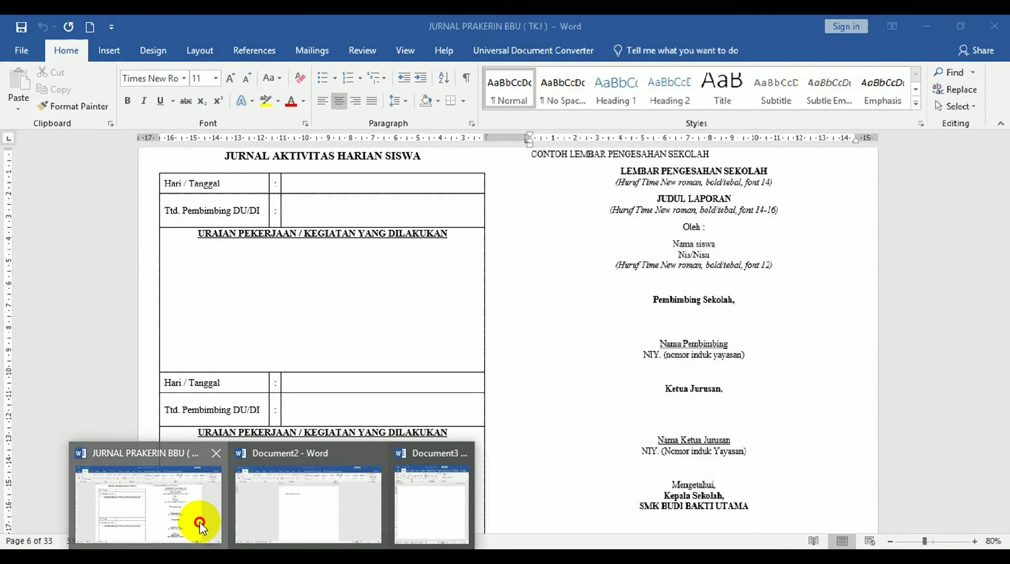
pyautogui.click(200, 522)
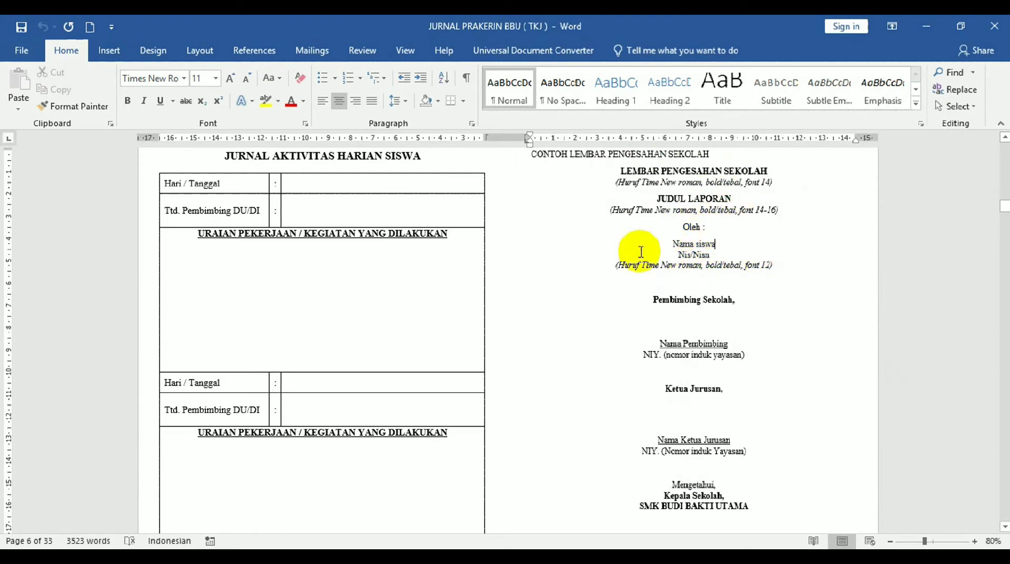
pyautogui.moveTo(661, 390); pyautogui.dragTo(794, 402)
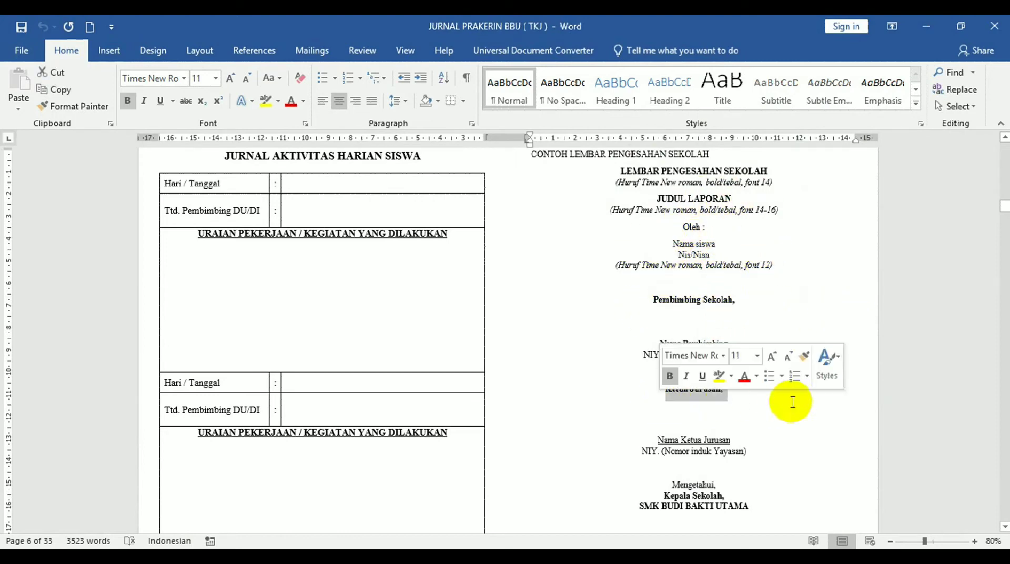
pyautogui.click(772, 474)
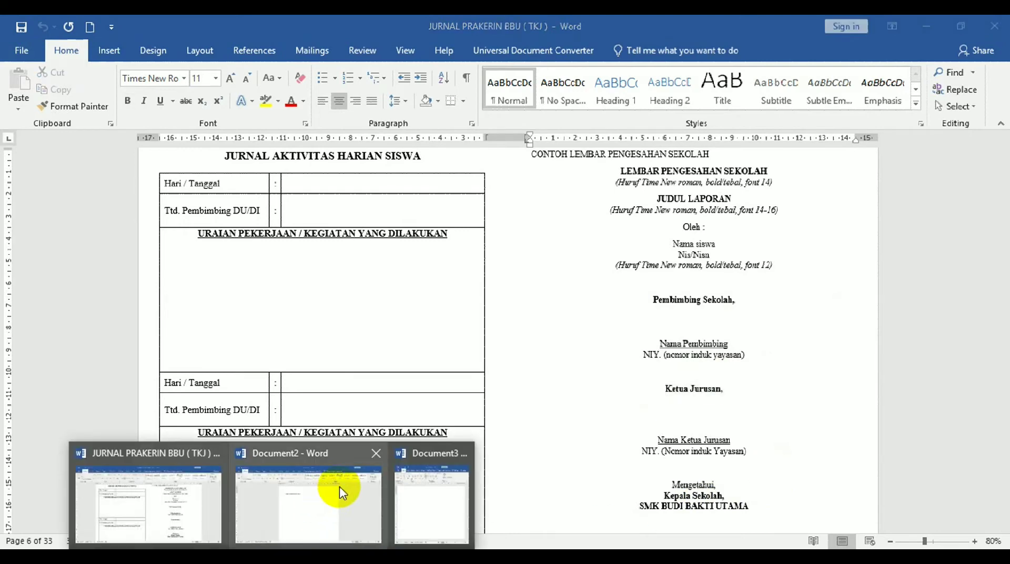
pyautogui.click(343, 495)
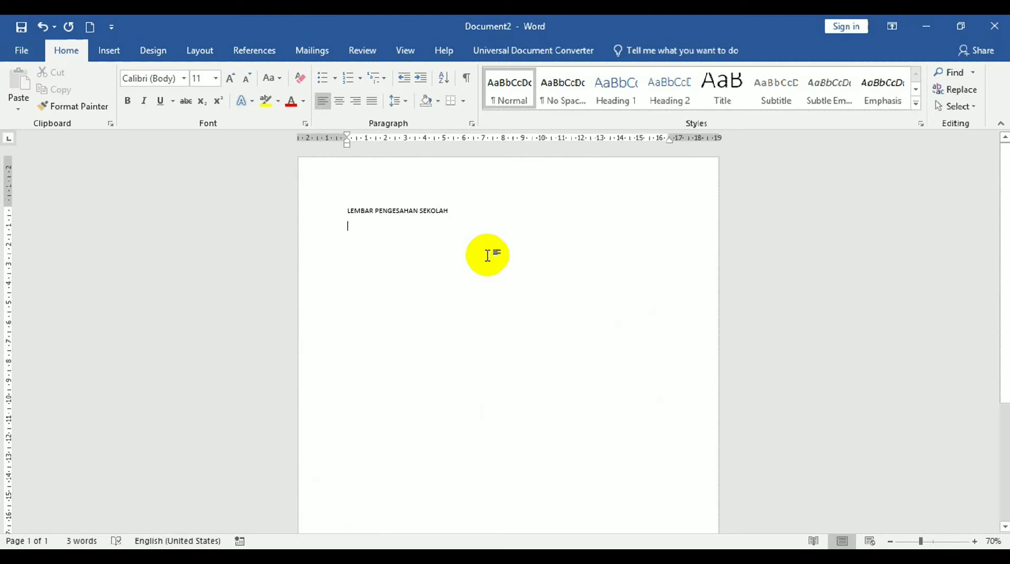
# Add a 'JUDUL LAPORAN' line, then the student's full name below it, fixing typos.
pyautogui.press('Return')
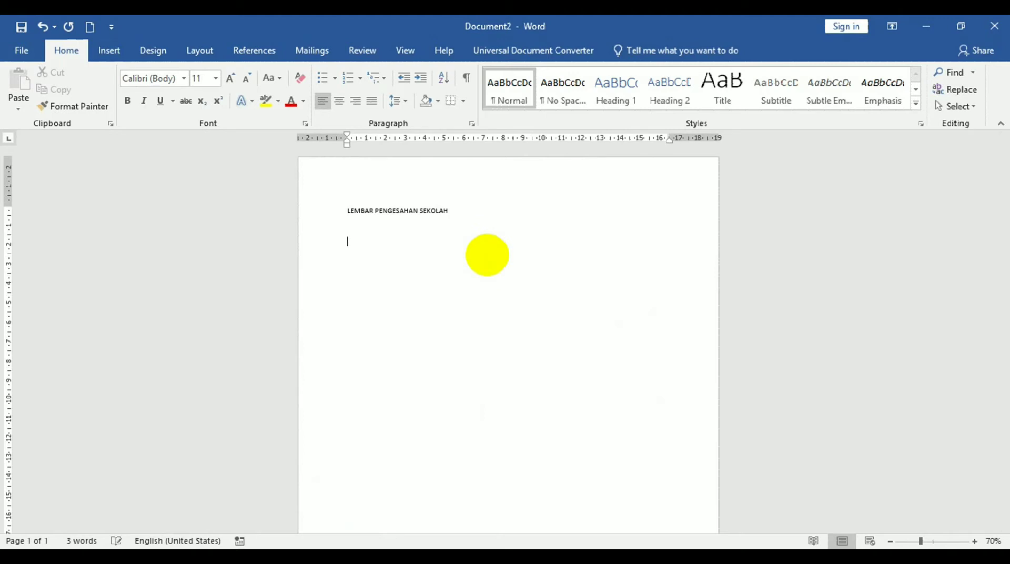
pyautogui.write('JUDUL LAPORAN')
pyautogui.press('Return')
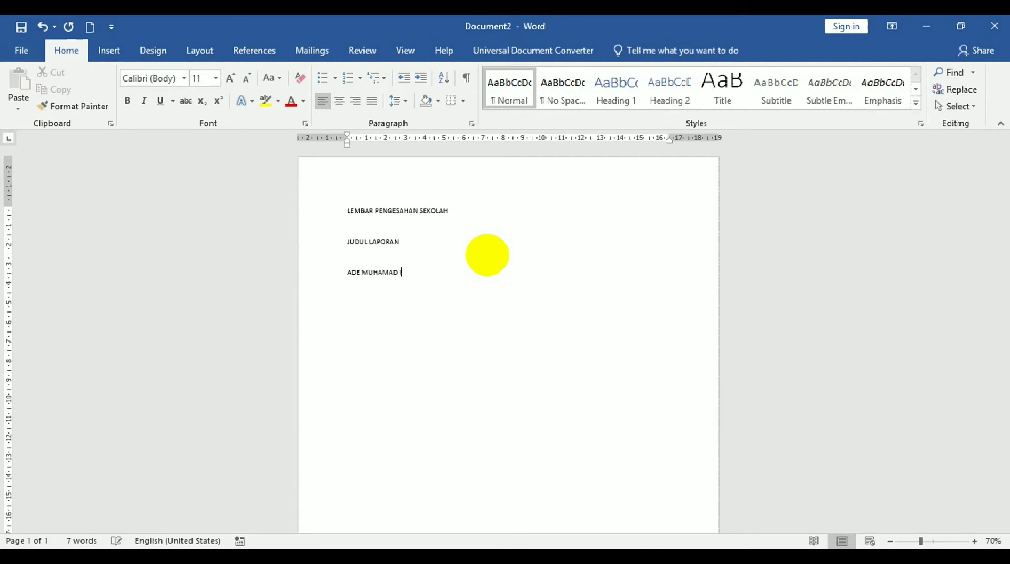
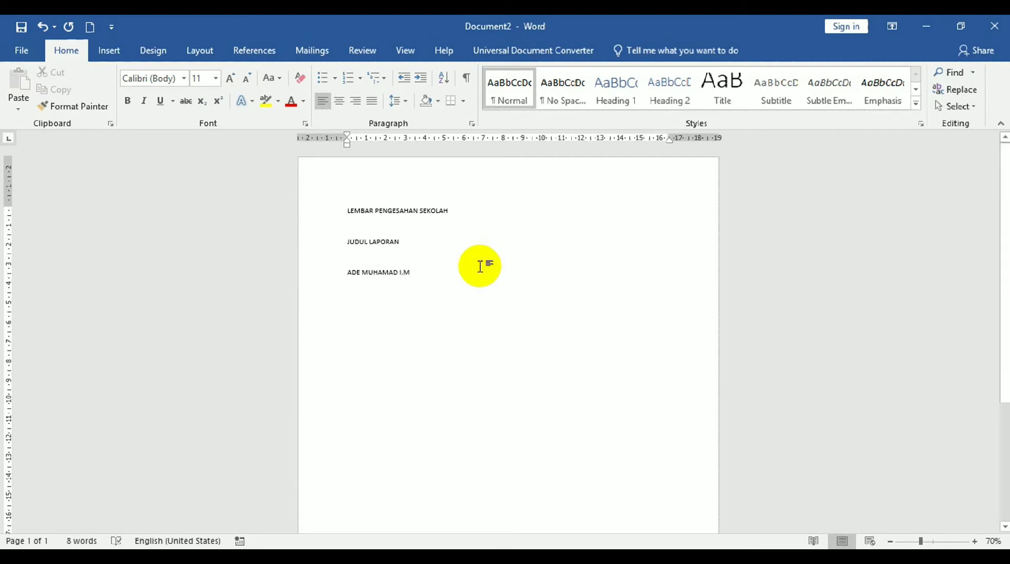
pyautogui.press('Return')
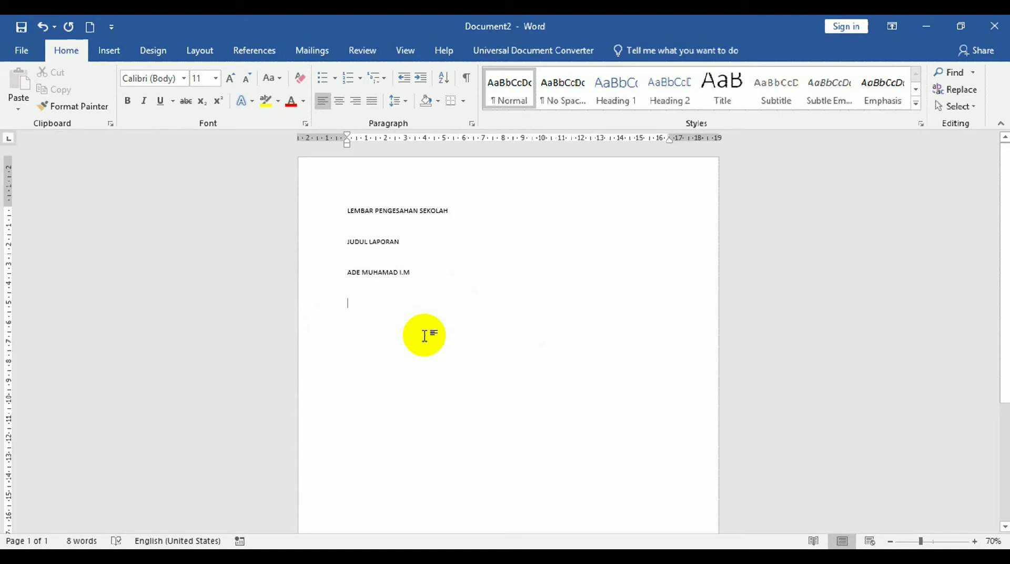
# Switch between Document2 and the JURNAL PRAKERIN BBU reference document, ending on JURNAL PRAKERIN BBU.
pyautogui.click(271, 560)
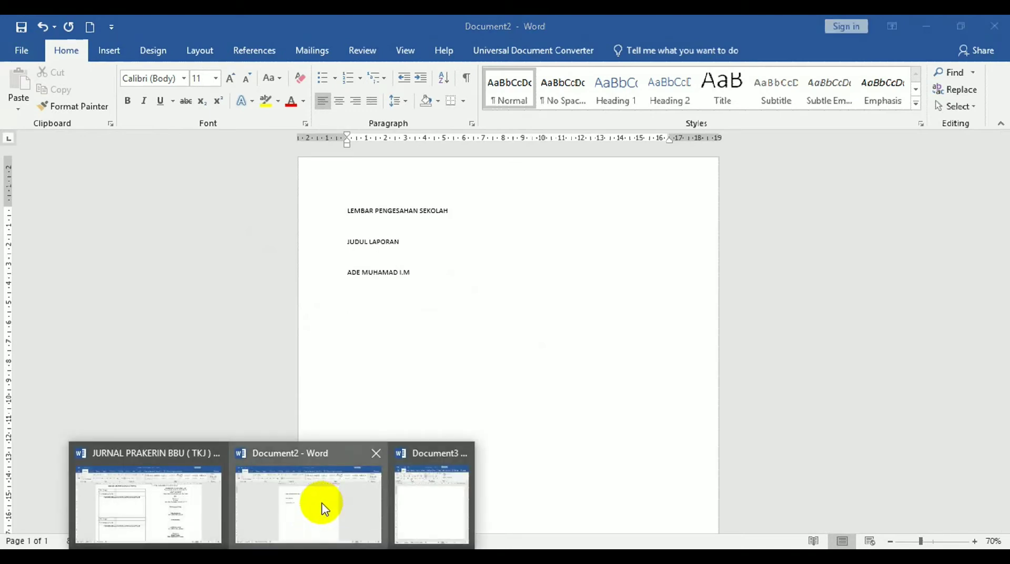
pyautogui.click(192, 502)
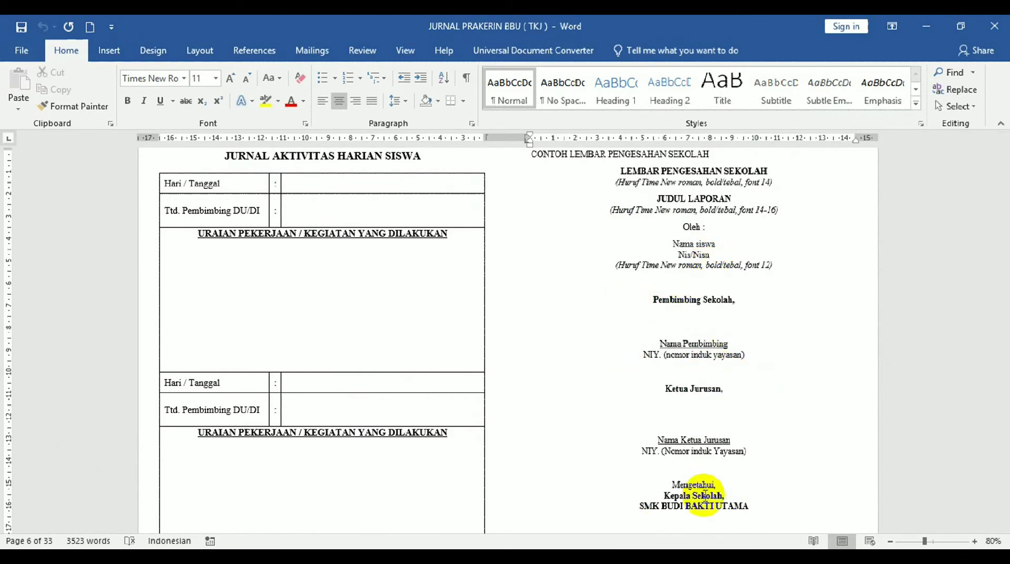
pyautogui.moveTo(271, 557)
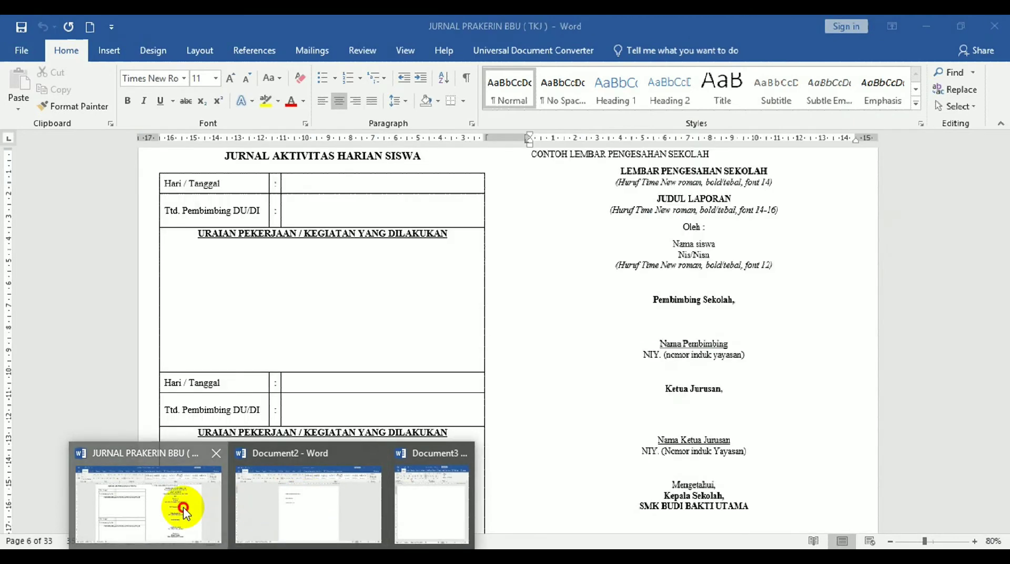
pyautogui.click(183, 510)
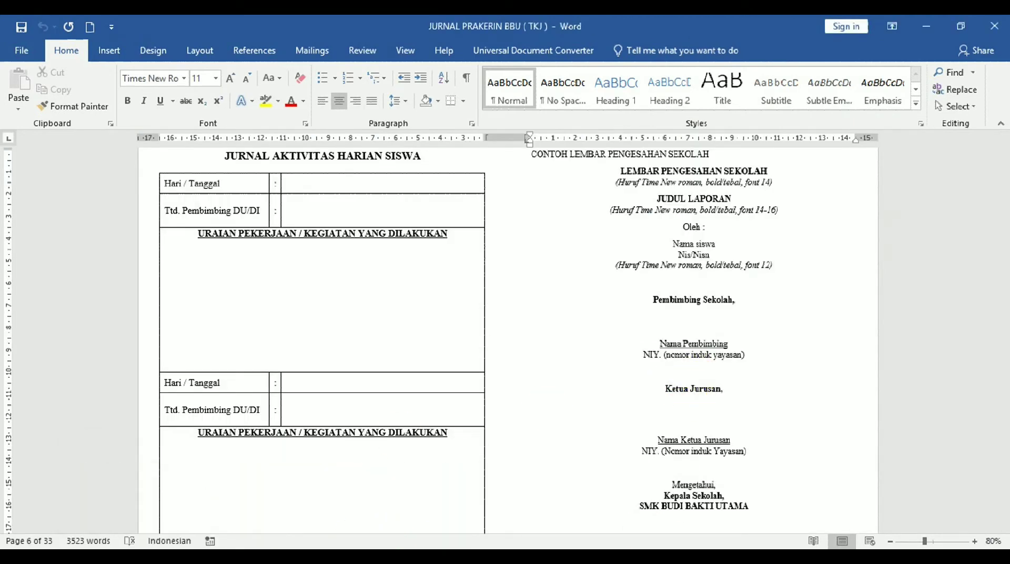
pyautogui.moveTo(271, 557)
pyautogui.click(338, 499)
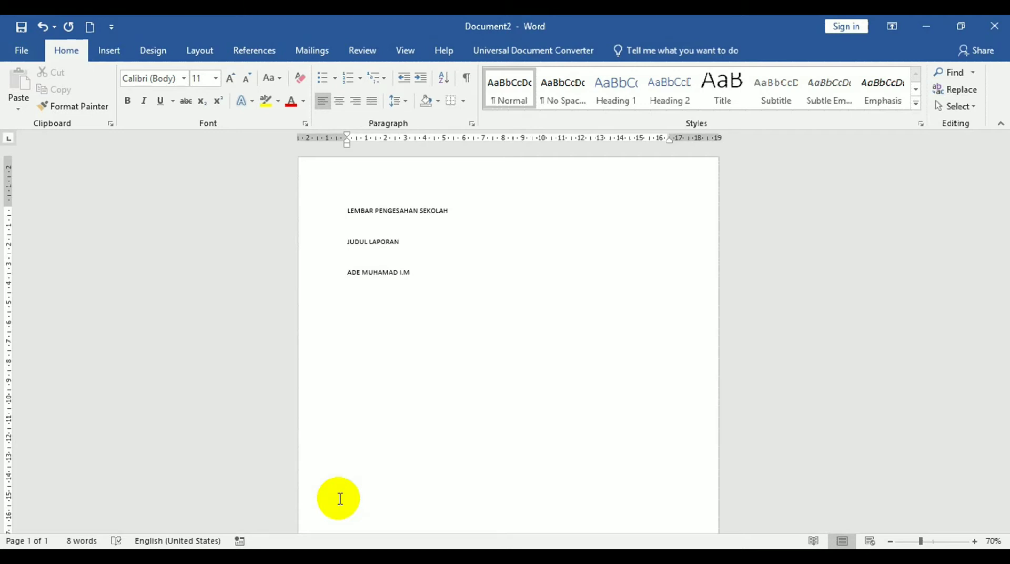
pyautogui.click(114, 54)
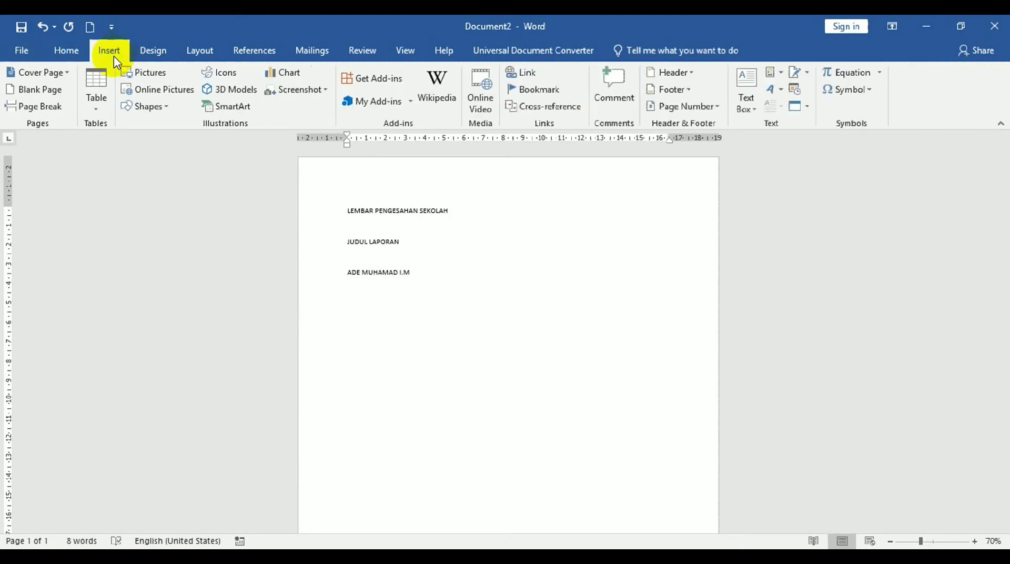
pyautogui.click(272, 558)
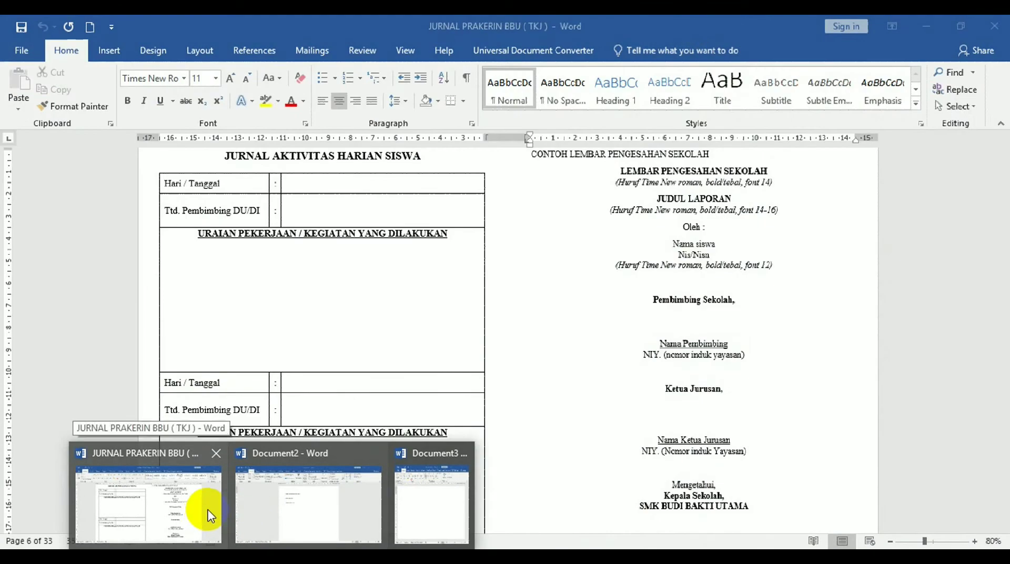
pyautogui.click(209, 515)
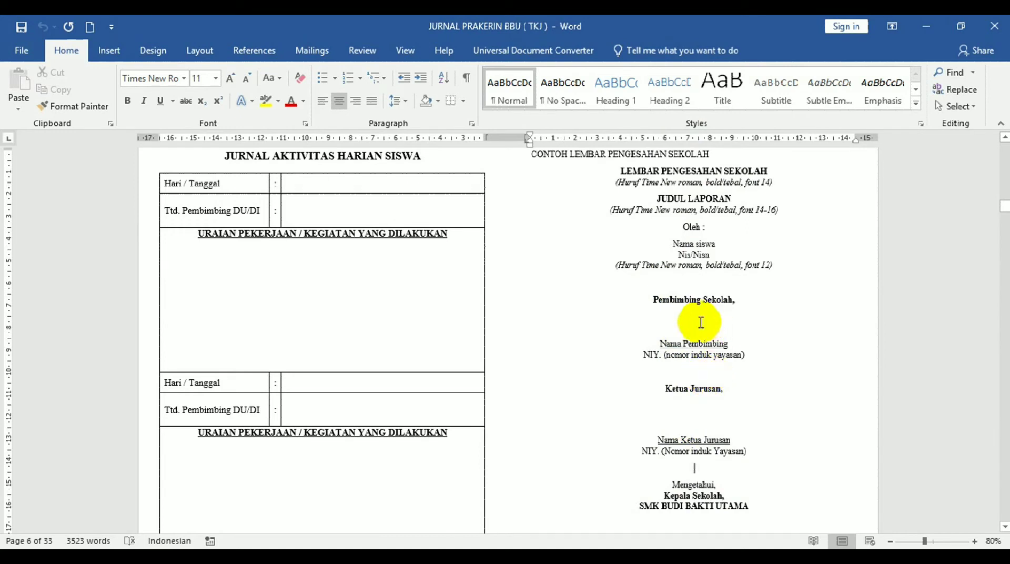
# Select the Pembimbing Sekolah and Nama Pembimbing/NIY lines on the sample approval page to inspect them.
pyautogui.moveTo(654, 301); pyautogui.dragTo(742, 298)
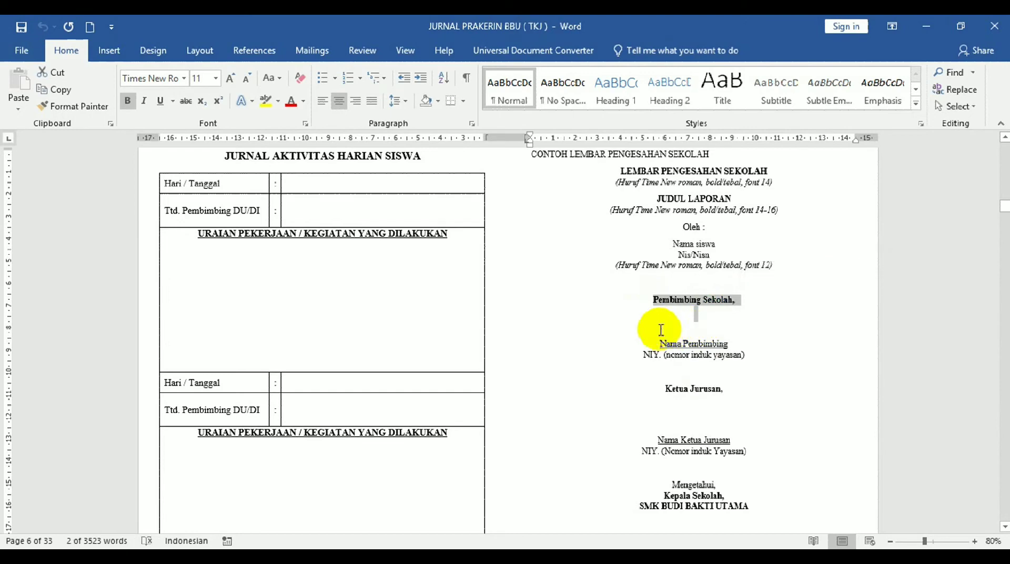
pyautogui.moveTo(658, 344); pyautogui.dragTo(748, 354)
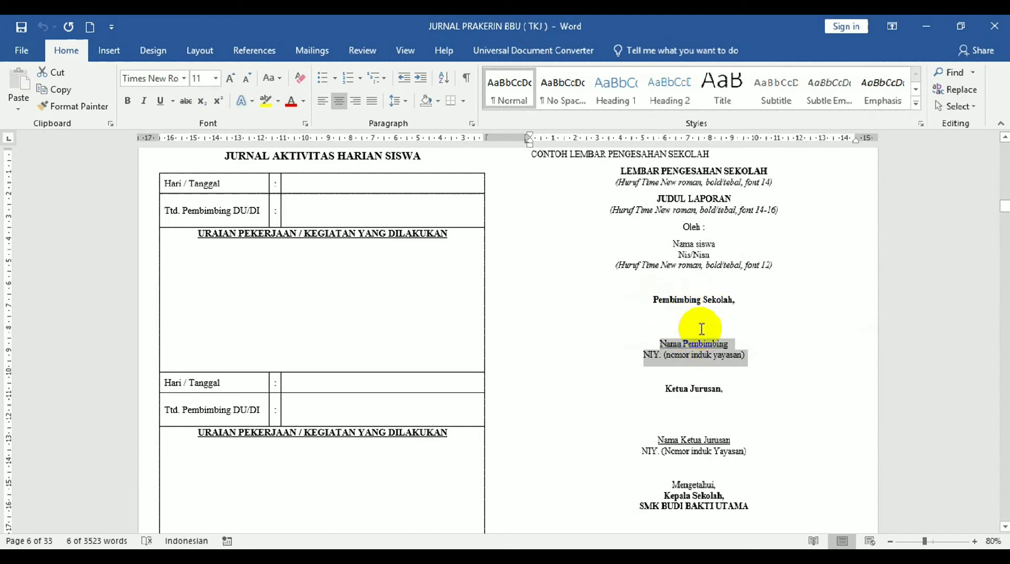
pyautogui.click(778, 331)
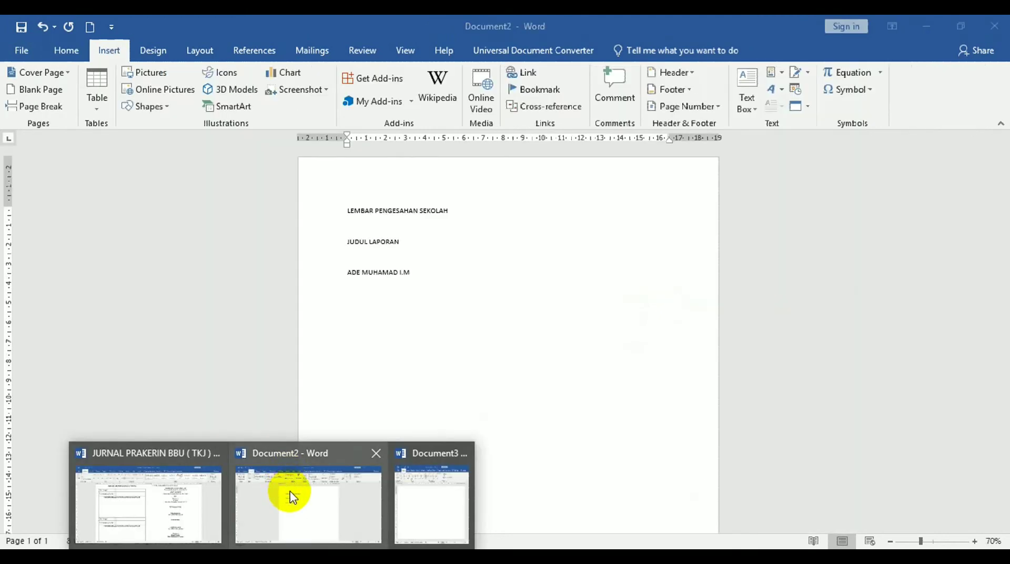
# In Document2, insert a one-column, three-row table and type 'Pembimbing Sekolah,' in its first cell.
pyautogui.click(289, 491)
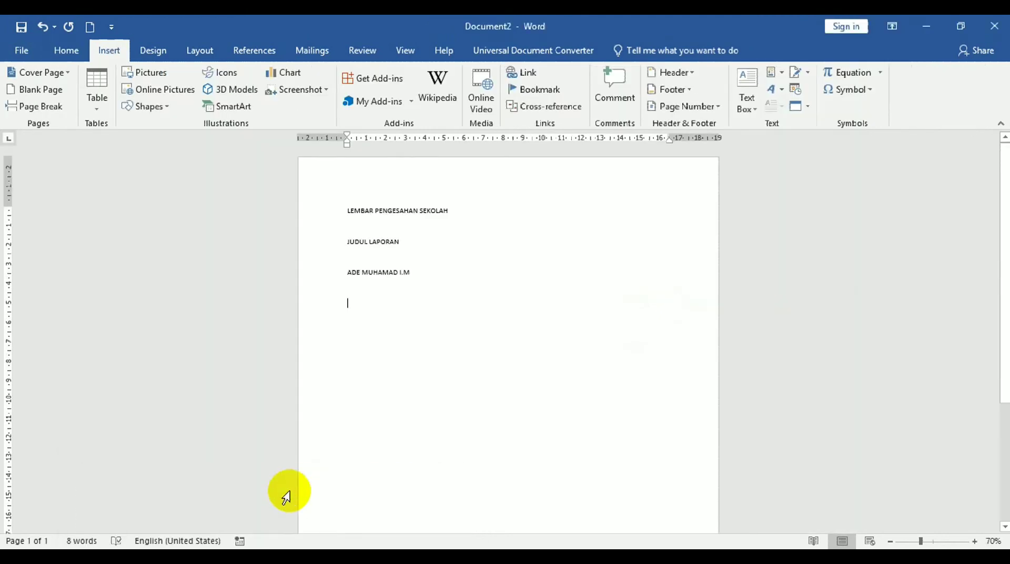
pyautogui.click(97, 102)
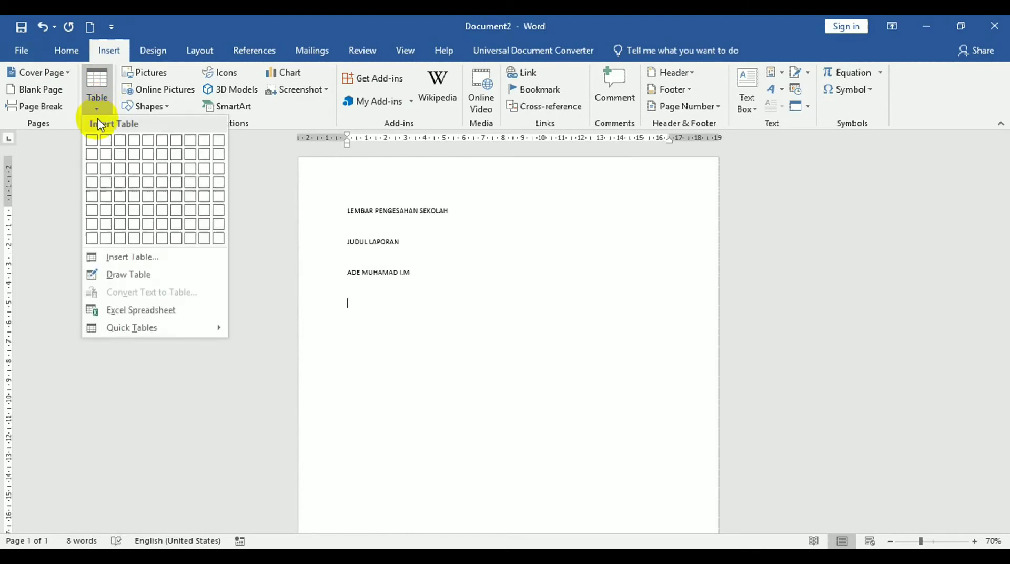
pyautogui.click(93, 169)
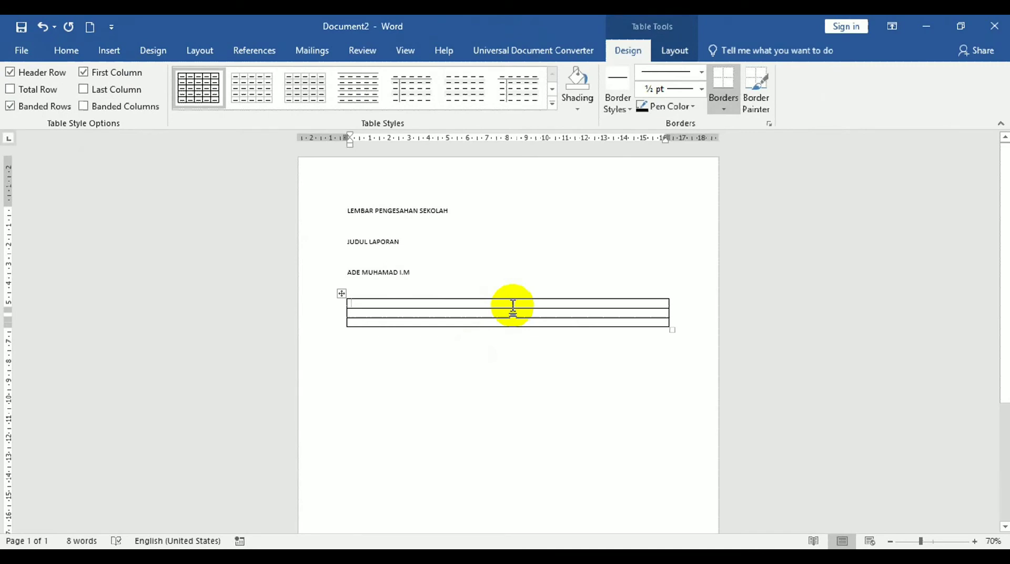
pyautogui.write('Pemb')
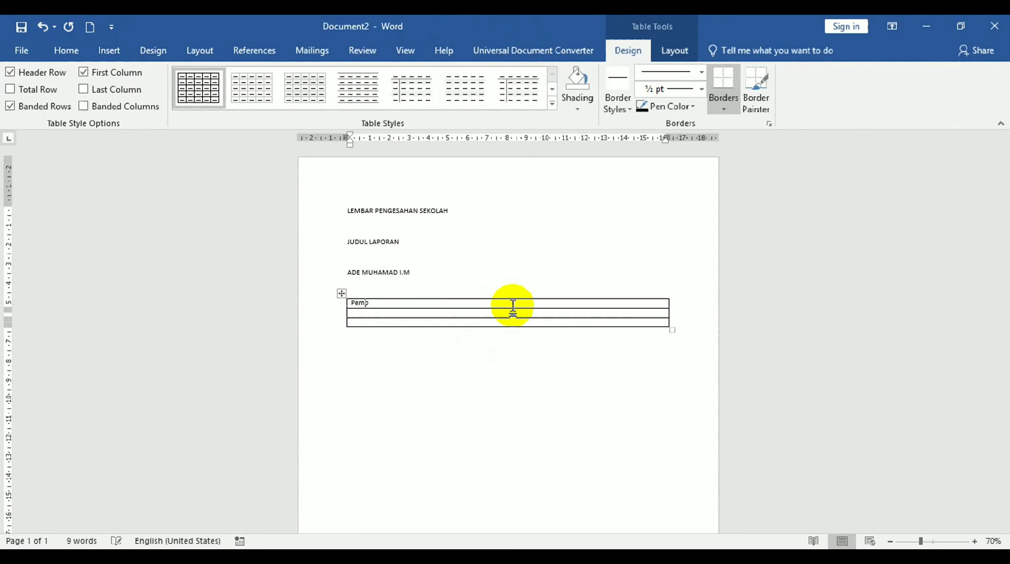
pyautogui.write('inbing 1')
pyautogui.write('erkolah')
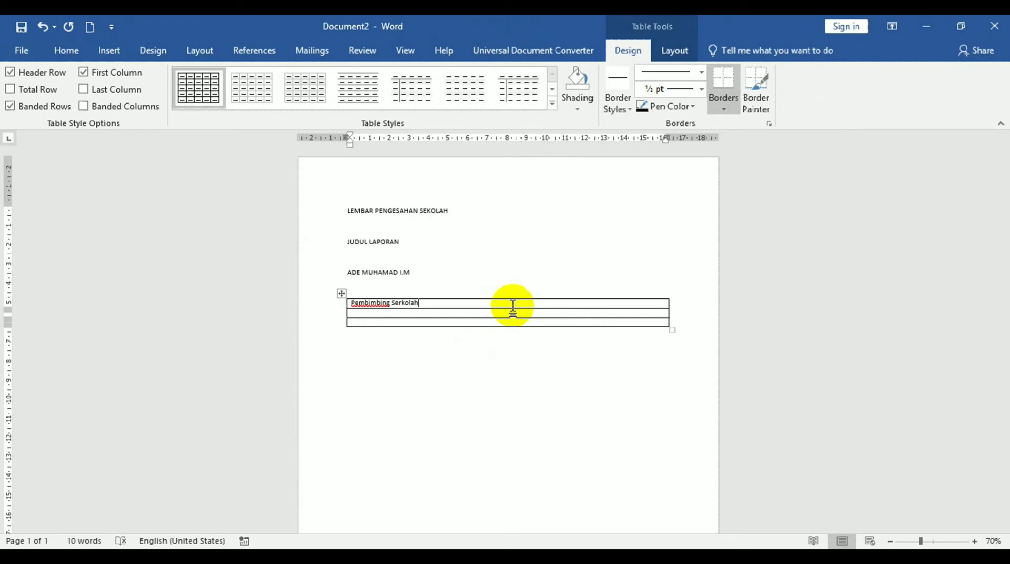
pyautogui.write(',')
pyautogui.press('Return')
pyautogui.press('Return')
pyautogui.press('Return')
pyautogui.press('Return')
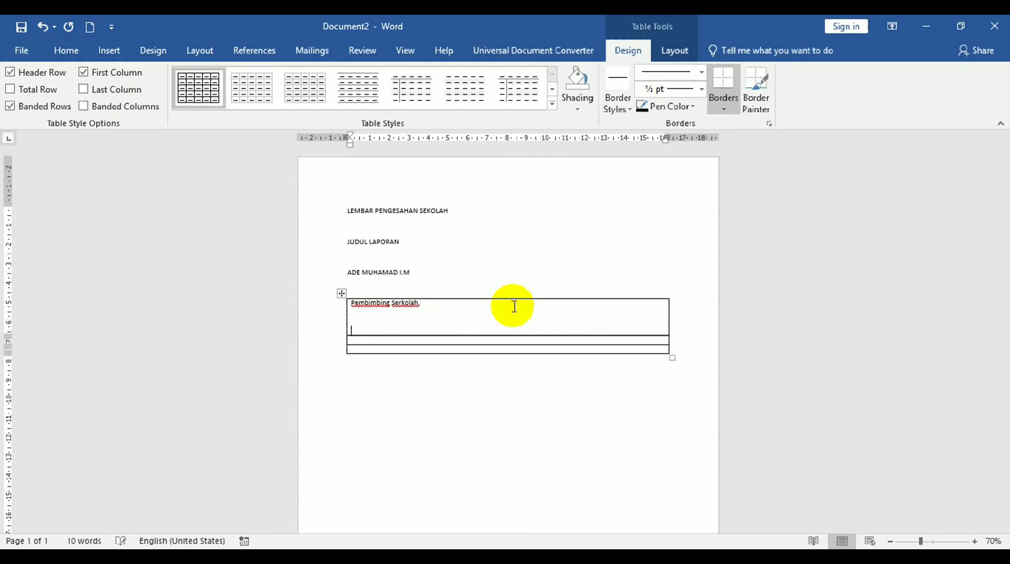
# Add blank signing lines in the first cell and type the supervisor's name at the bottom.
pyautogui.press('Return')
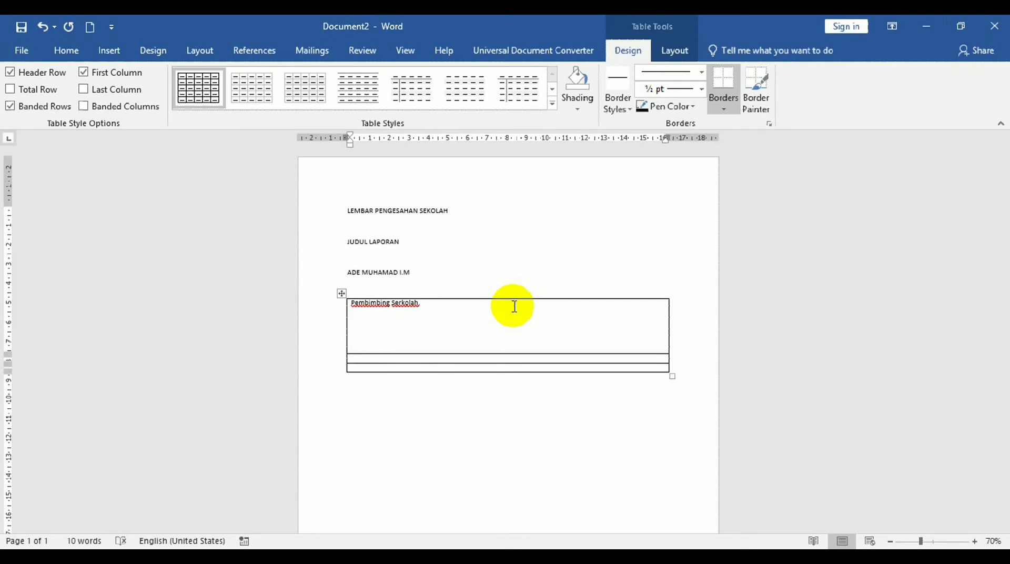
pyautogui.press('Up')
pyautogui.press('Up')
pyautogui.press('Up')
pyautogui.press('Up')
pyautogui.press('Down')
pyautogui.press('Down')
pyautogui.press('Down')
pyautogui.press('Return')
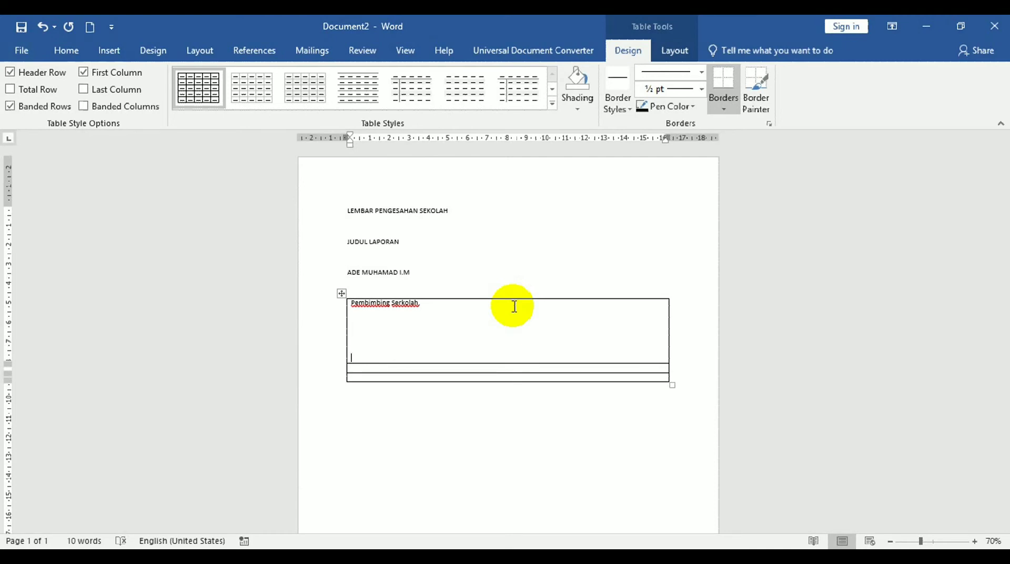
pyautogui.press('Up')
pyautogui.press('Up')
pyautogui.press('Up')
pyautogui.press('Up')
pyautogui.press('Up')
pyautogui.press('Up')
pyautogui.press('Up')
pyautogui.press('Down')
pyautogui.press('Down')
pyautogui.press('Down')
pyautogui.press('Up')
pyautogui.press('Down')
pyautogui.press('Down')
pyautogui.press('Up')
pyautogui.press('Up')
pyautogui.press('Down')
pyautogui.press('Down')
pyautogui.press('Down')
pyautogui.press('Down')
# Add the supervisor's NIY number under the name and add blank lines in the second row.
pyautogui.click(453, 303)
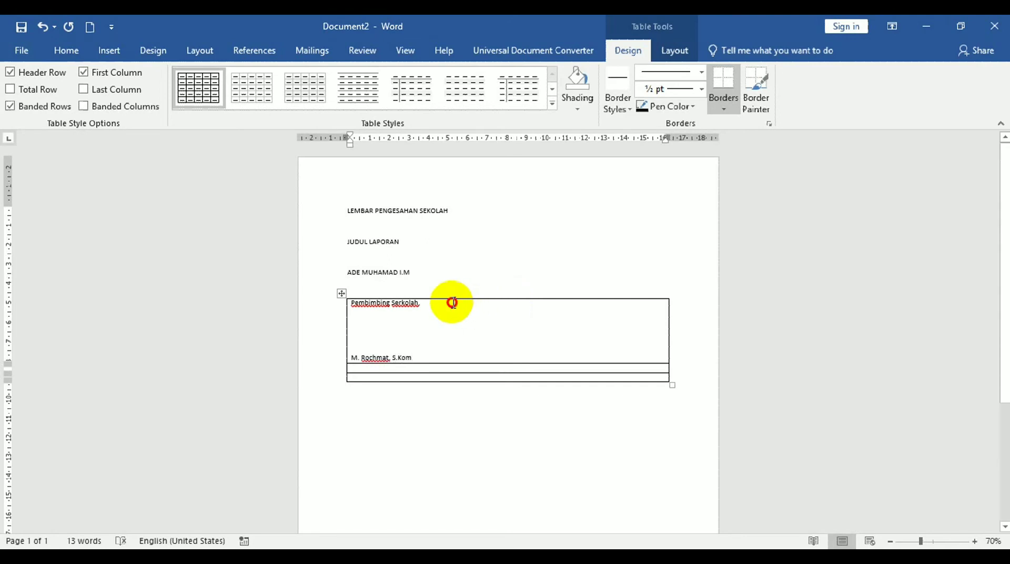
pyautogui.click(448, 350)
pyautogui.click(442, 357)
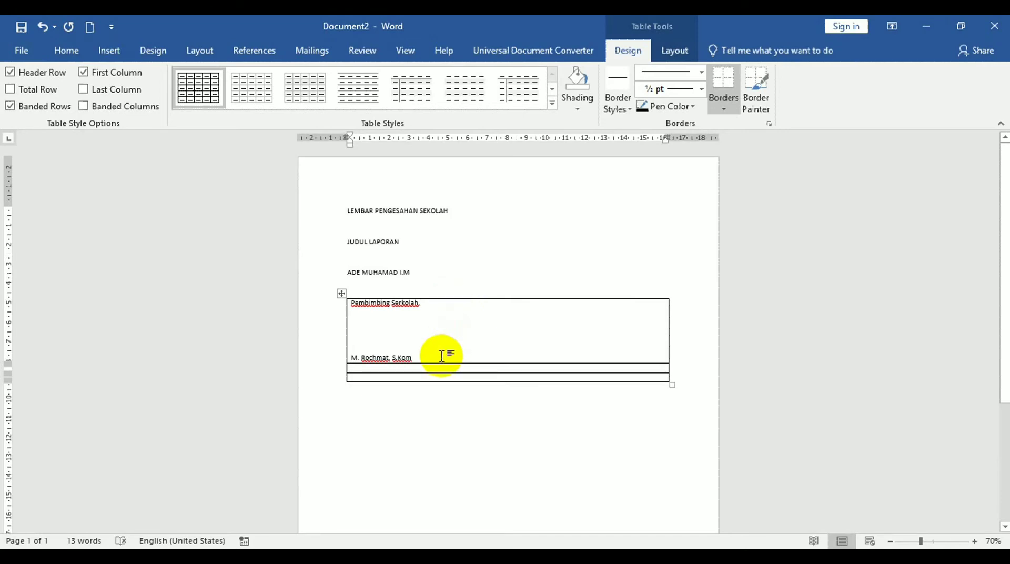
pyautogui.press('Return')
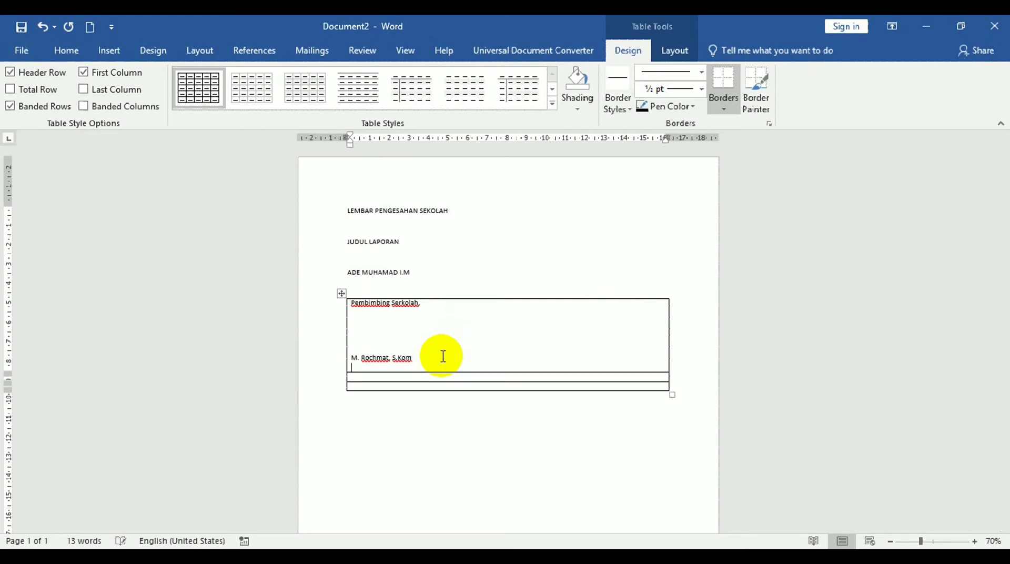
pyautogui.write('NIY. 89789687678567567')
pyautogui.press('BackSpace')
pyautogui.press('BackSpace')
pyautogui.press('BackSpace')
pyautogui.press('BackSpace')
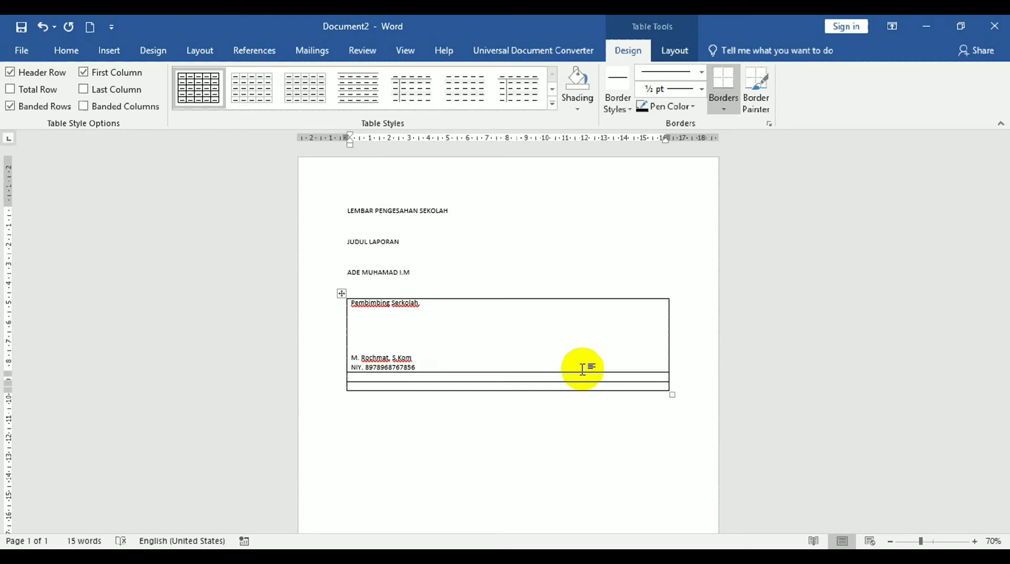
pyautogui.press('Return')
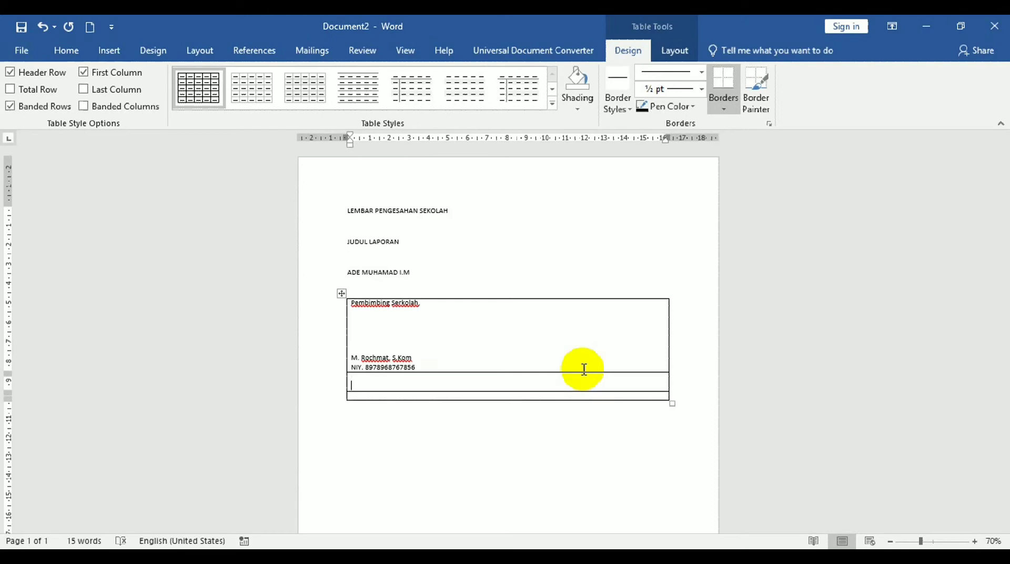
pyautogui.press('Return')
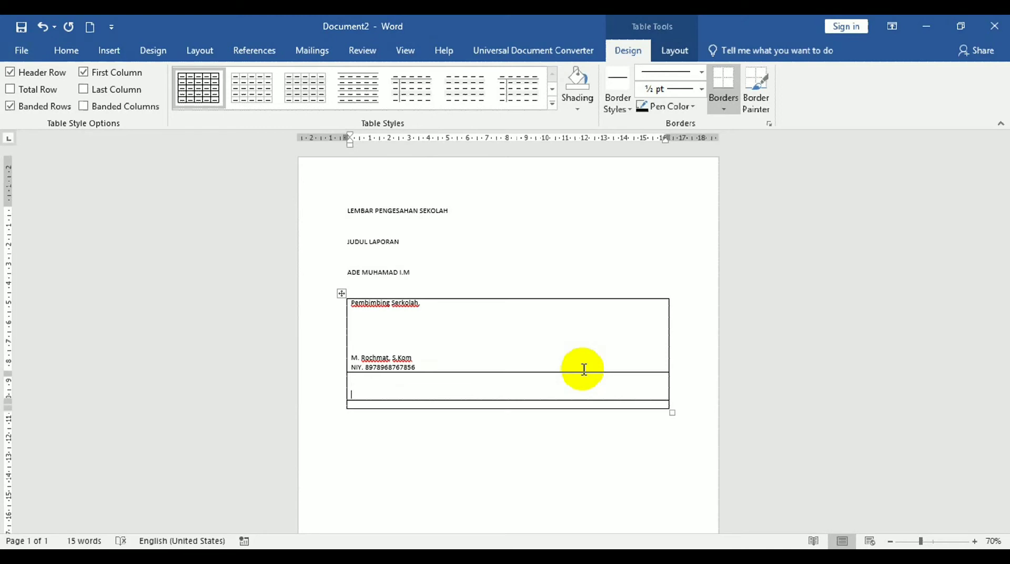
# Fill the second row with 'Ketua Program Keahlian,', signing space, the head's name and NIY; label the third row 'Kepala Sekolah'.
pyautogui.write('Ketua Program Keahlian,')
pyautogui.press('Return')
pyautogui.press('Return')
pyautogui.press('Return')
pyautogui.press('Return')
pyautogui.press('Return')
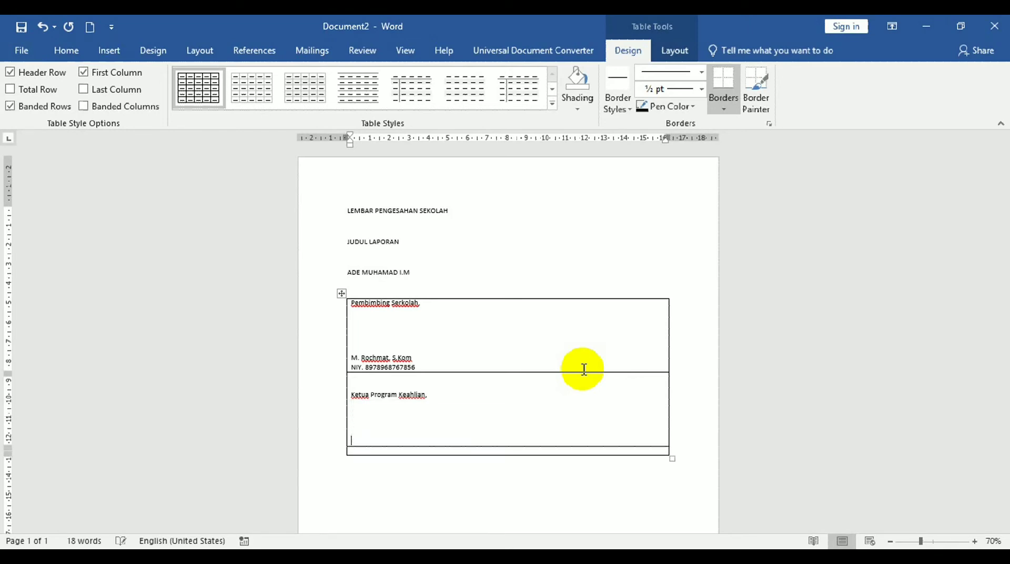
pyautogui.press('Return')
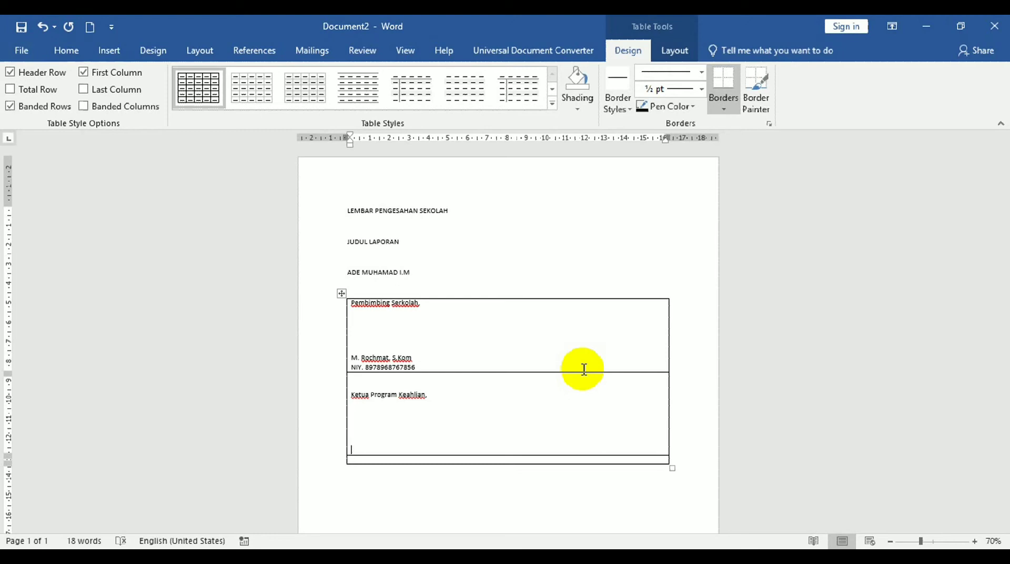
pyautogui.write(', ST')
pyautogui.press('Return')
pyautogui.write('NIY')
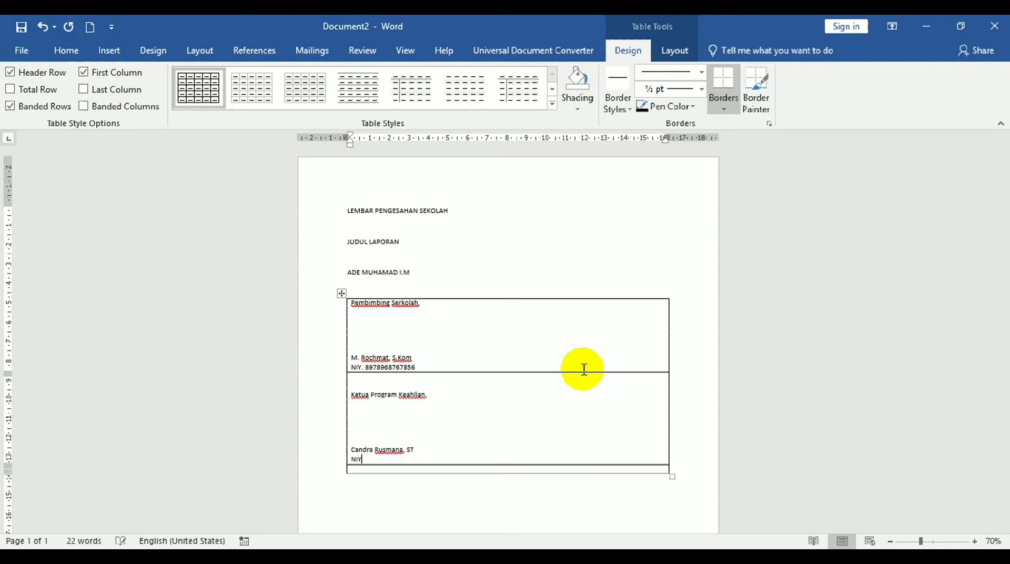
pyautogui.write('. 785785757858758')
pyautogui.press('Return')
pyautogui.press('Return')
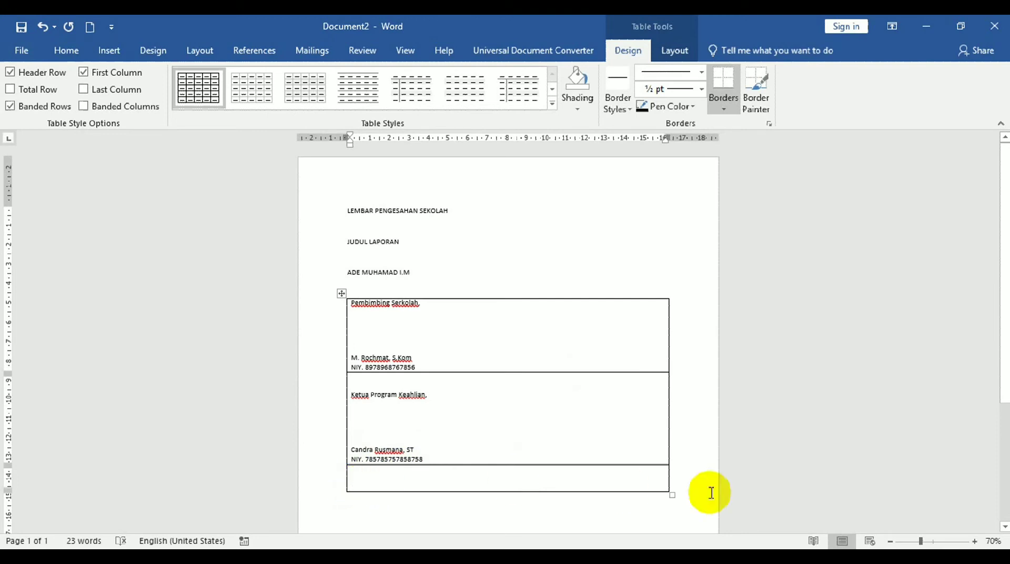
pyautogui.write('Kepala Sekolah,')
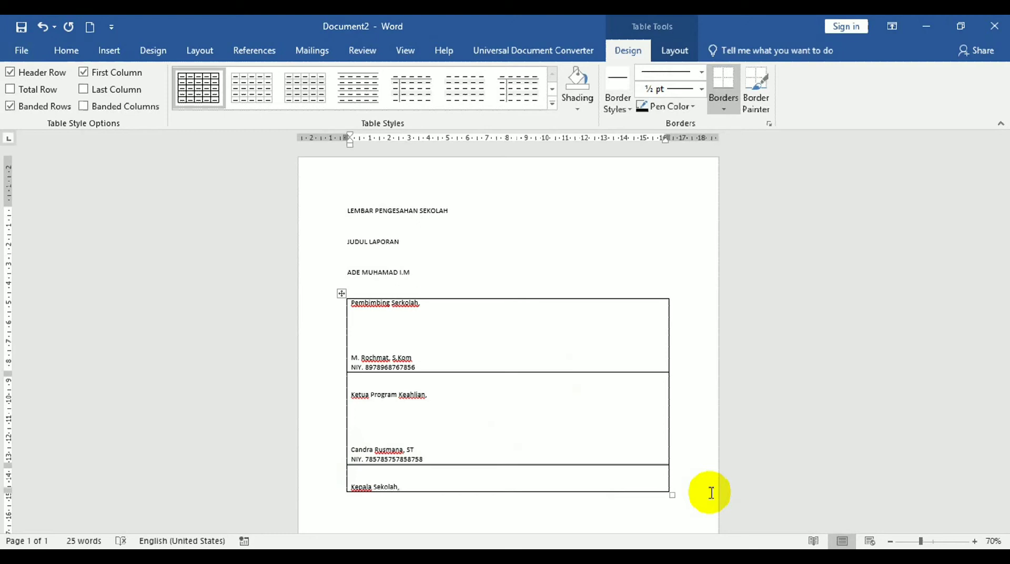
# Add signing space under 'Kepala Sekolah', then the principal's name and NIY number.
pyautogui.press('Return')
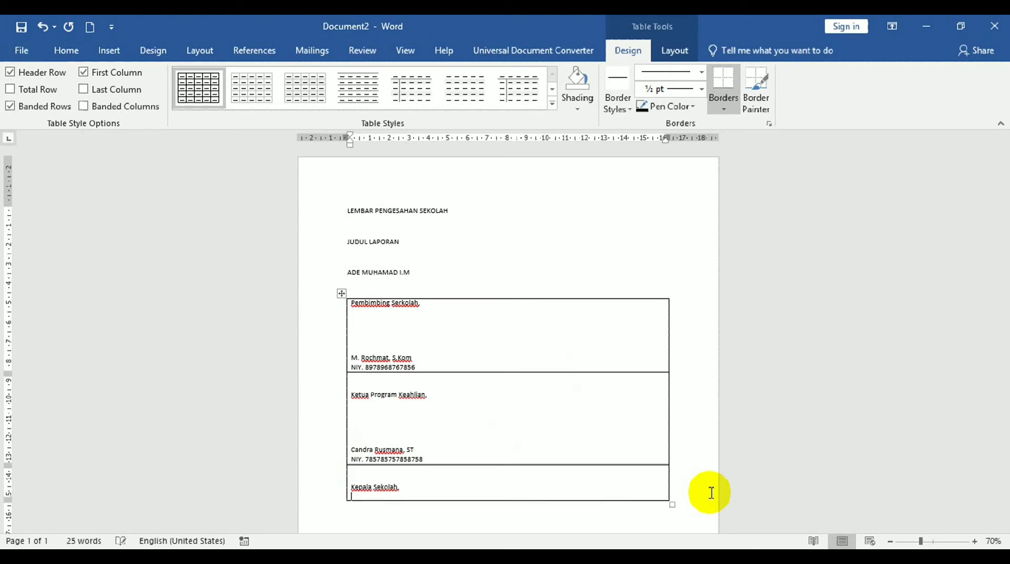
pyautogui.press('Return')
pyautogui.press('Return')
pyautogui.press('Return')
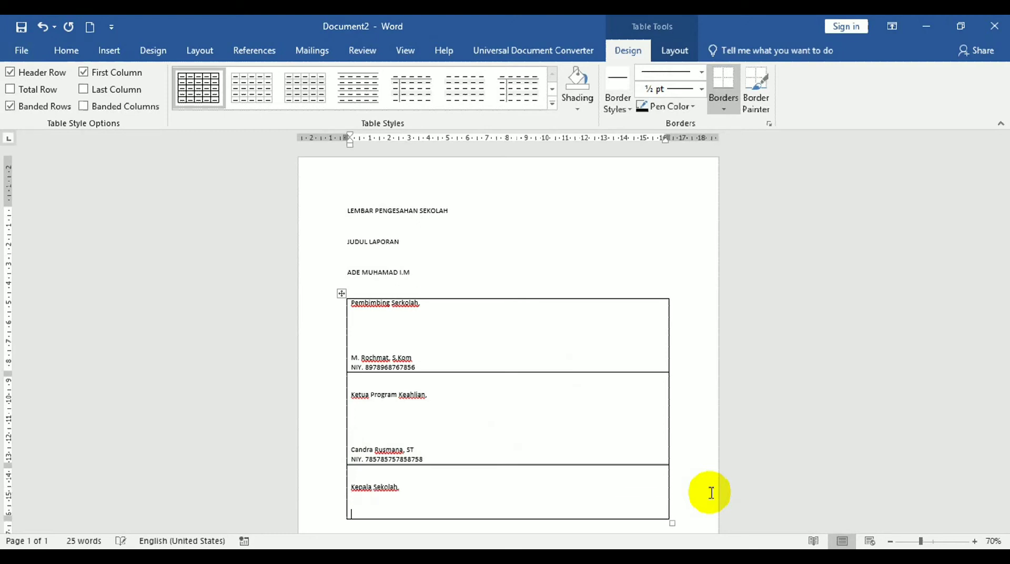
pyautogui.press('Return')
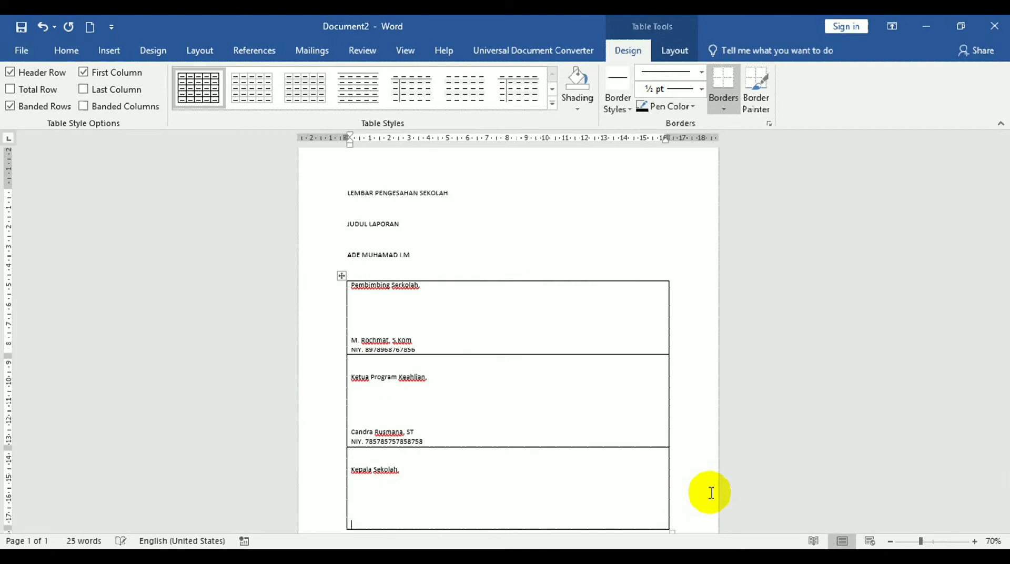
pyautogui.press('Return')
pyautogui.write('NIY.')
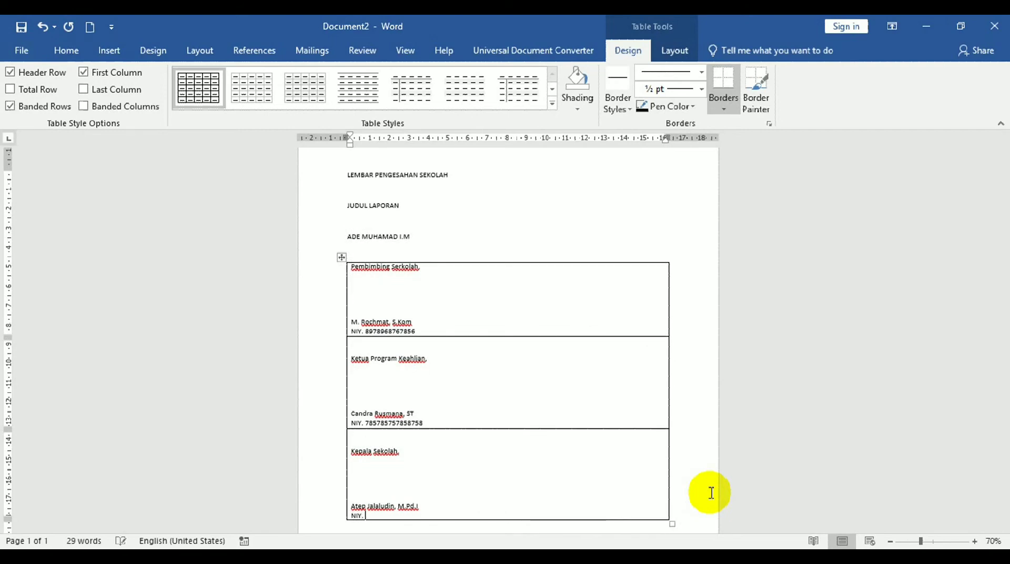
pyautogui.write(' 89698689698968969')
pyautogui.press('BackSpace')
pyautogui.press('BackSpace')
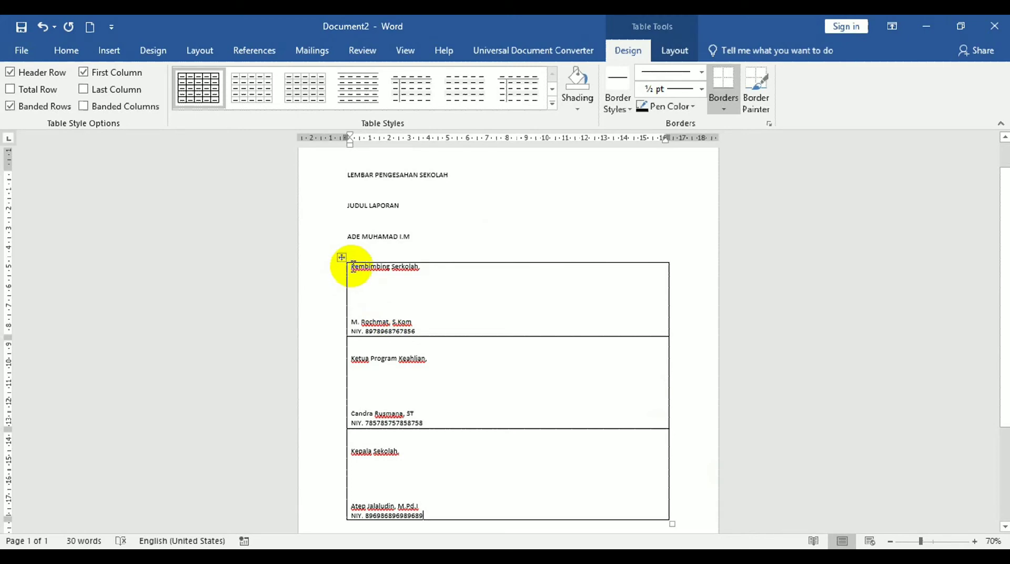
pyautogui.click(436, 316)
pyautogui.moveTo(435, 315); pyautogui.dragTo(462, 458)
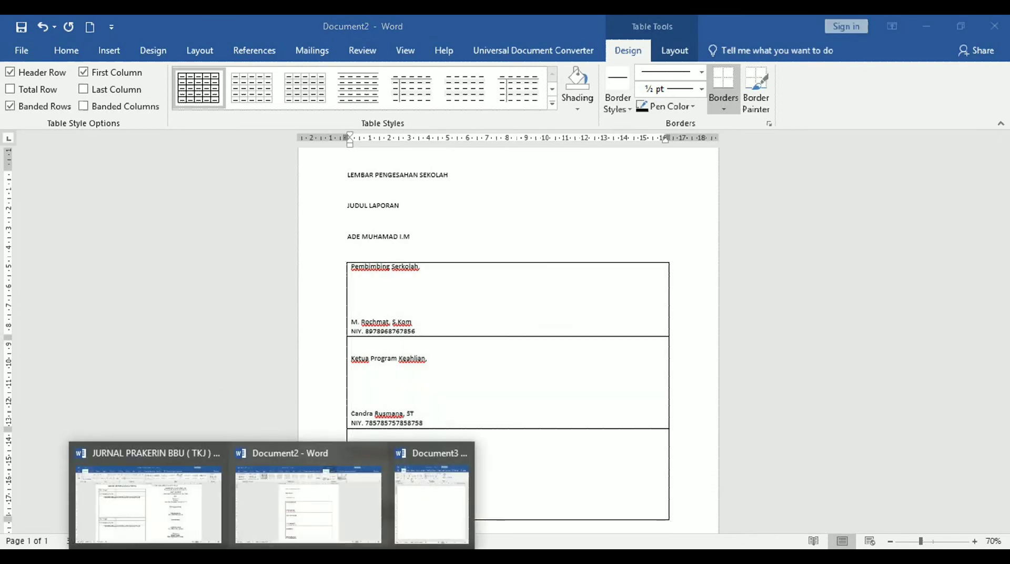
pyautogui.click(192, 514)
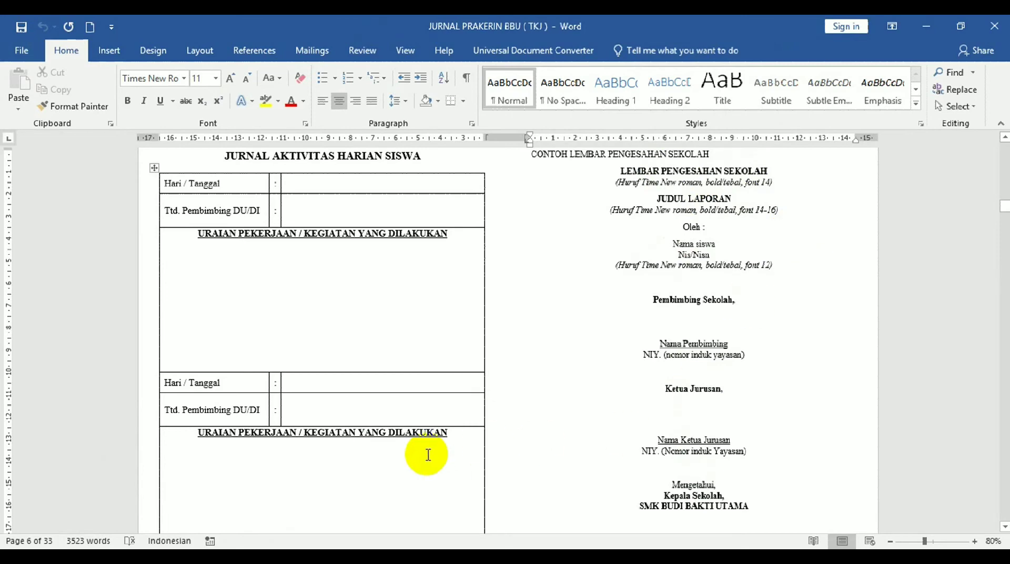
pyautogui.click(279, 558)
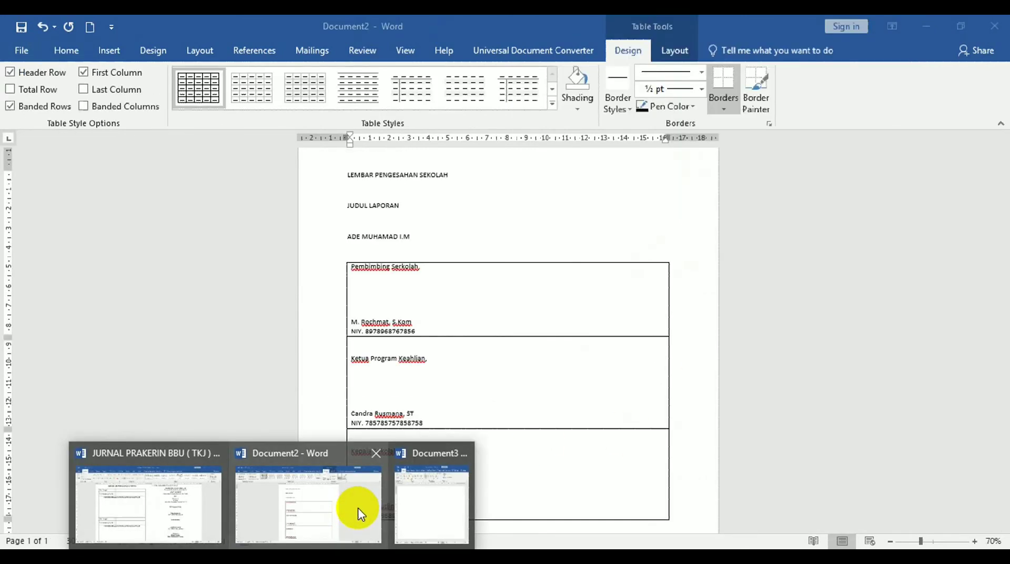
pyautogui.click(359, 513)
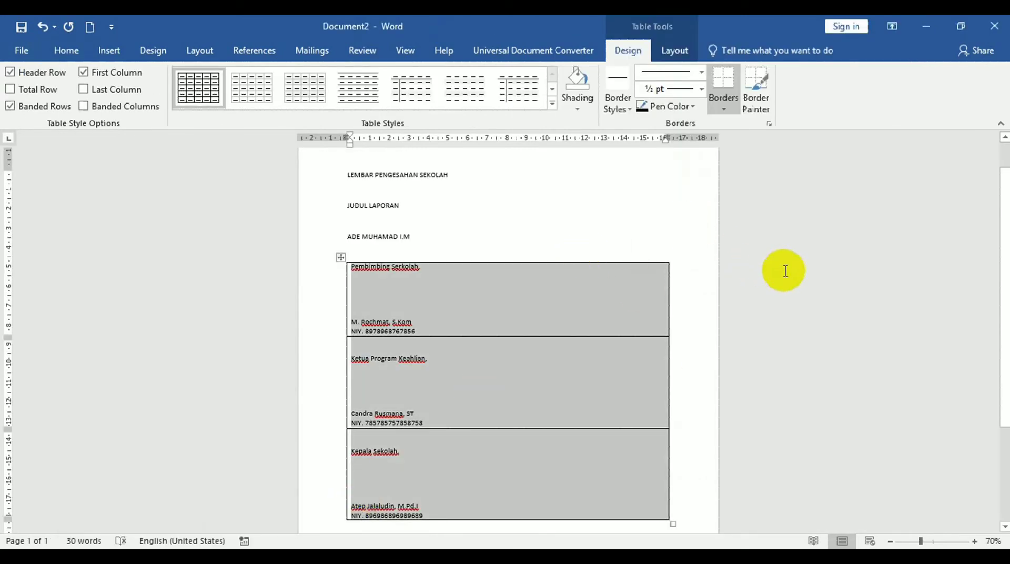
pyautogui.click(468, 211)
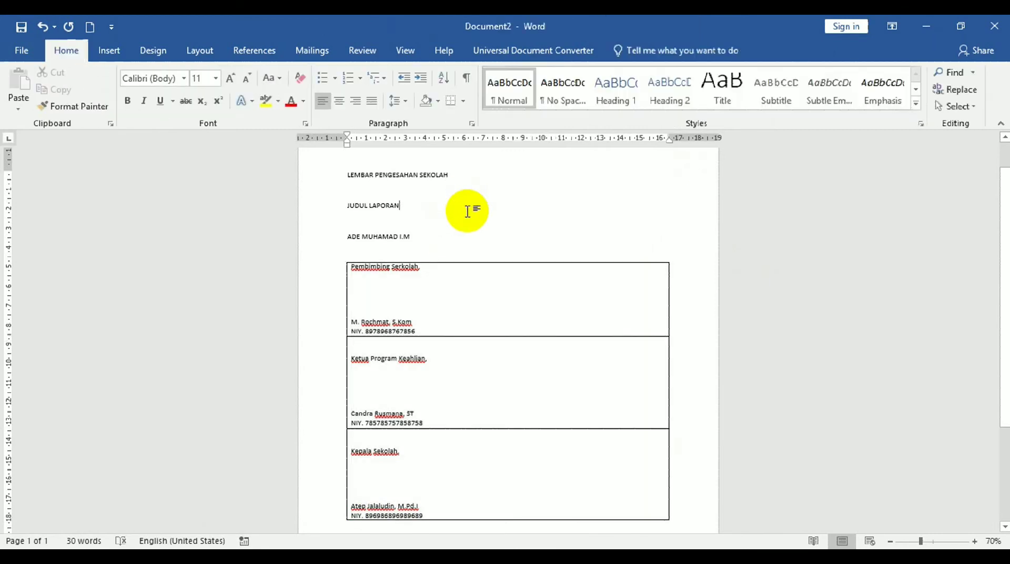
# Insert an 'Oleh :' line above the student's name.
pyautogui.press('Down')
pyautogui.press('Down')
pyautogui.press('Up')
pyautogui.press('Return')
pyautogui.write('Oleh :')
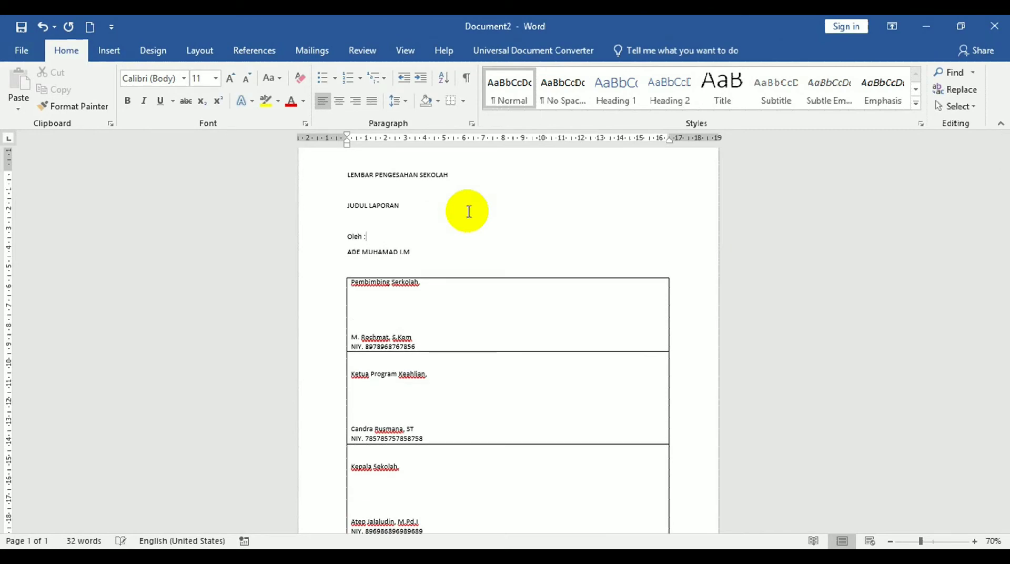
pyautogui.press('BackSpace')
pyautogui.press('BackSpace')
pyautogui.write(':')
pyautogui.press('BackSpace')
pyautogui.press('BackSpace')
pyautogui.write(':')
pyautogui.press('BackSpace')
pyautogui.press('BackSpace')
pyautogui.press('BackSpace')
pyautogui.write('h :')
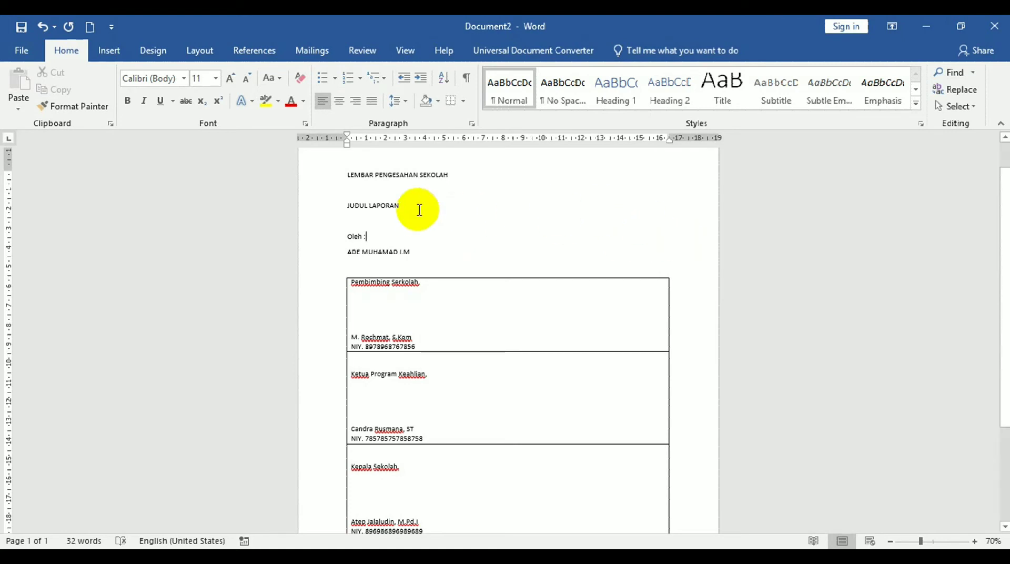
# Add a 'NISN.' line with the student's number below the name.
pyautogui.click(424, 251)
pyautogui.press('Return')
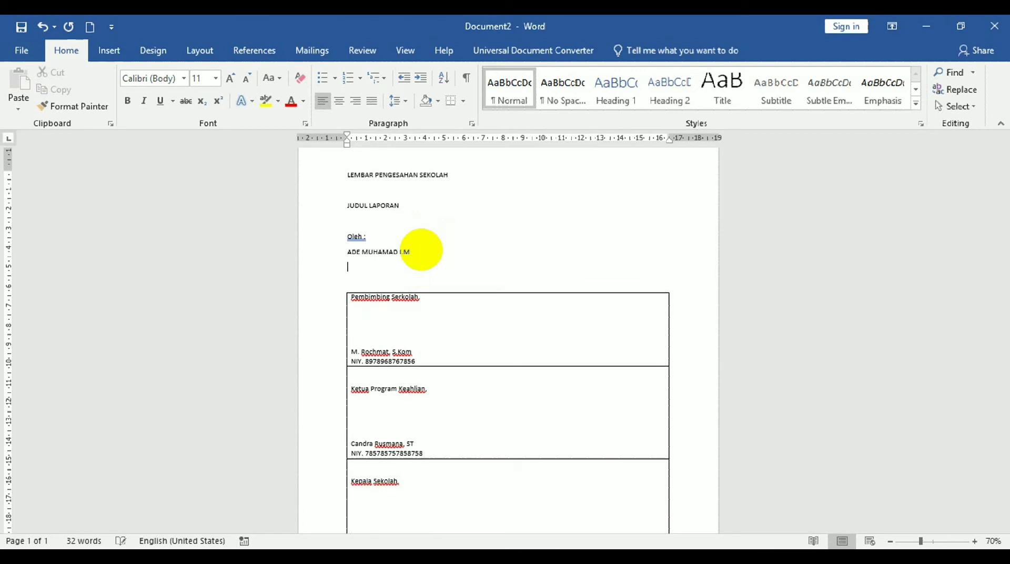
pyautogui.write('NISN')
pyautogui.press('BackSpace')
pyautogui.write('. 897986867')
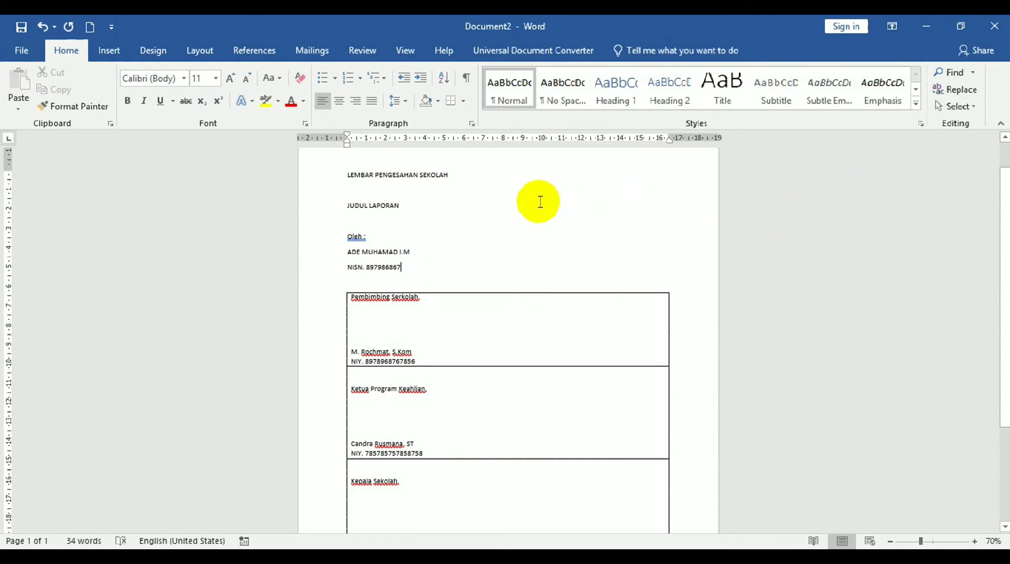
# Apply the Times New Roman font to the whole document.
pyautogui.moveTo(339, 174); pyautogui.dragTo(472, 175)
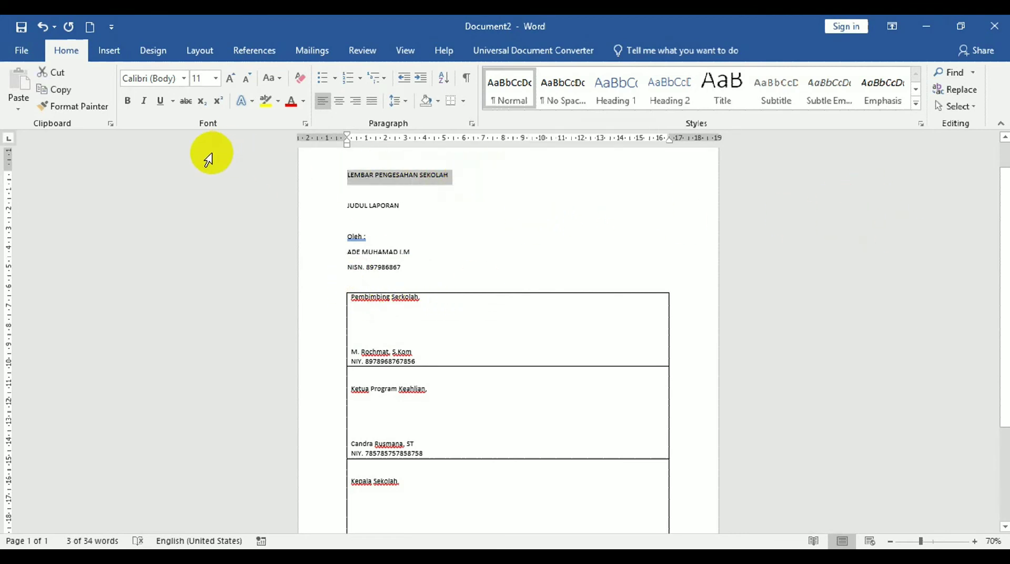
pyautogui.hotkey('ctrl', 'a')
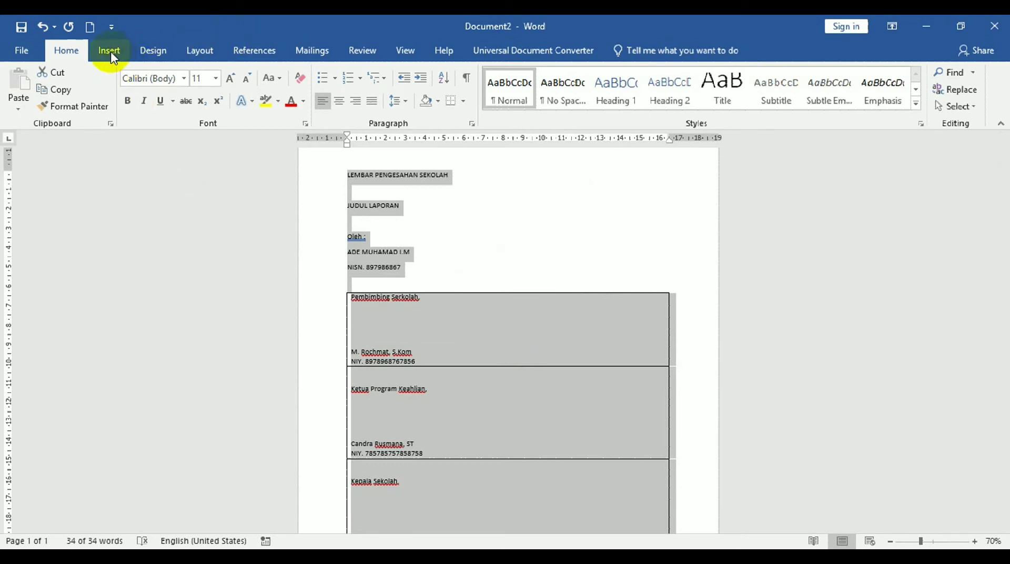
pyautogui.click(184, 78)
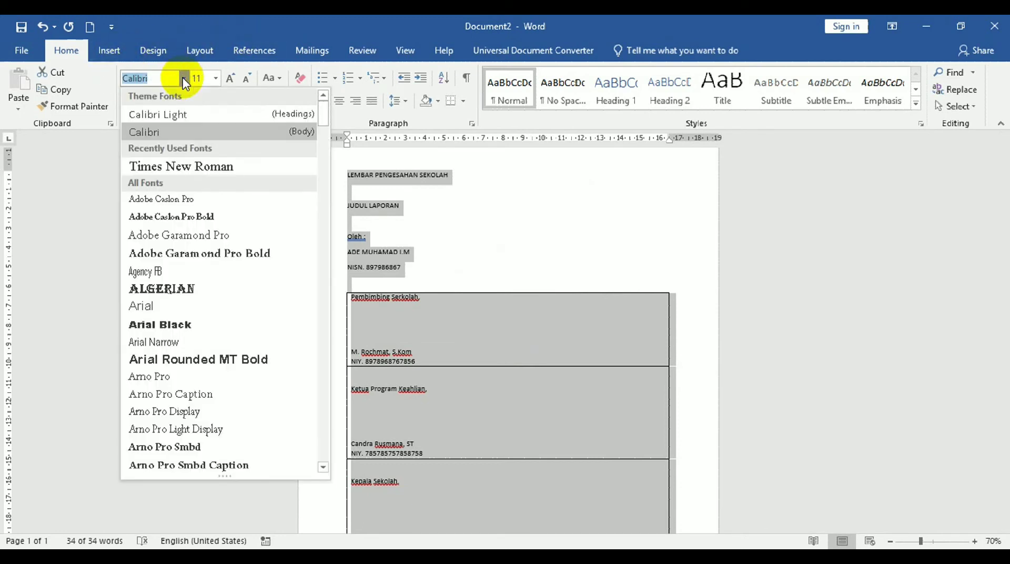
pyautogui.click(187, 166)
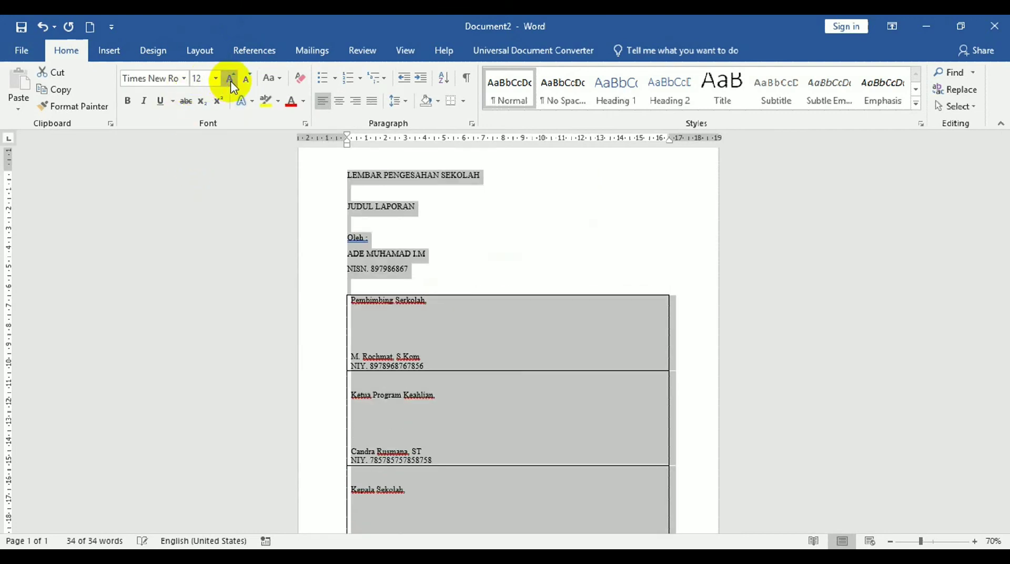
pyautogui.click(496, 224)
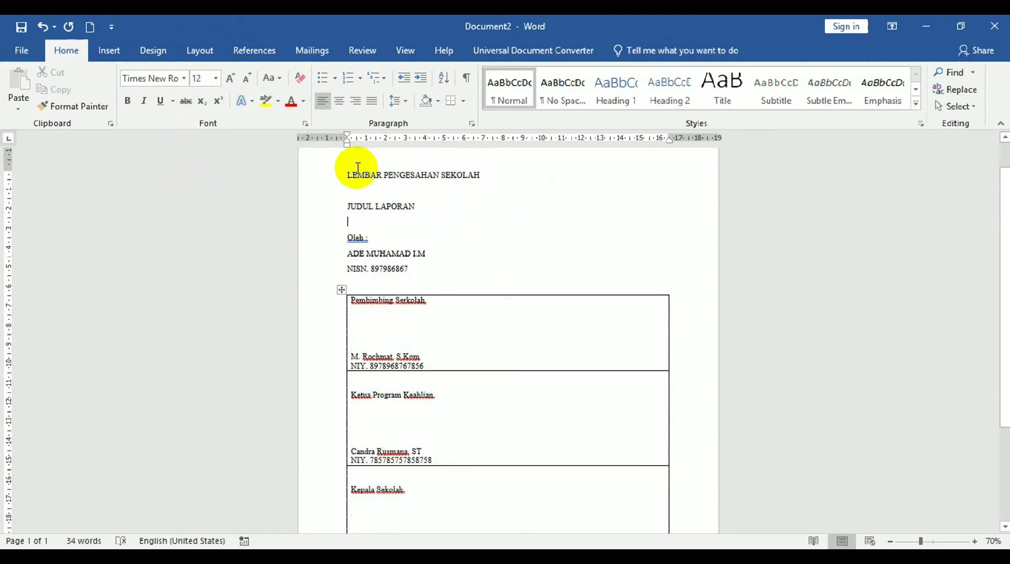
# Enlarge the LEMBAR PENGESAHAN SEKOLAH and JUDUL LAPORAN headings to 14 pt.
pyautogui.moveTo(340, 174); pyautogui.dragTo(497, 178)
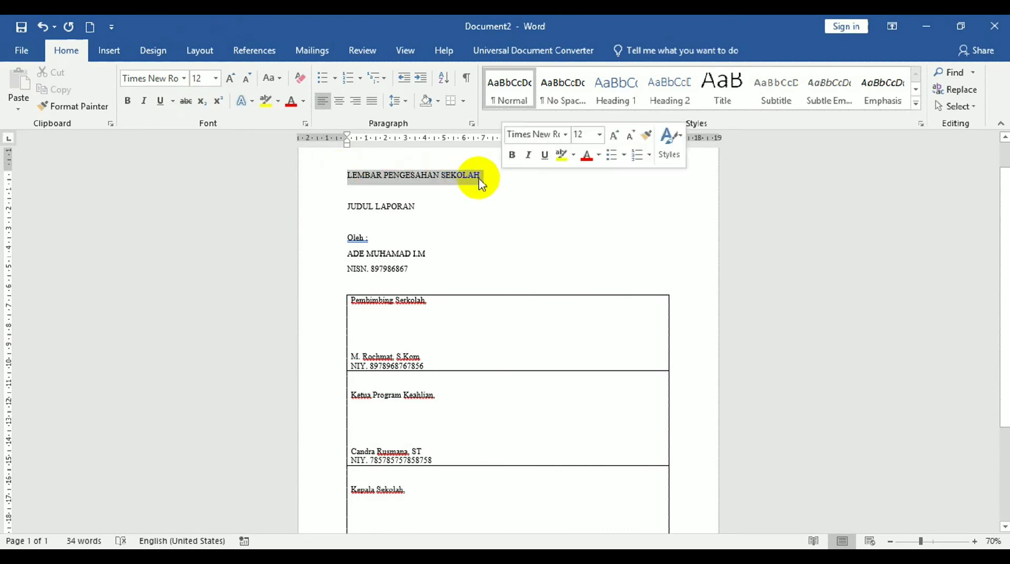
pyautogui.click(231, 79)
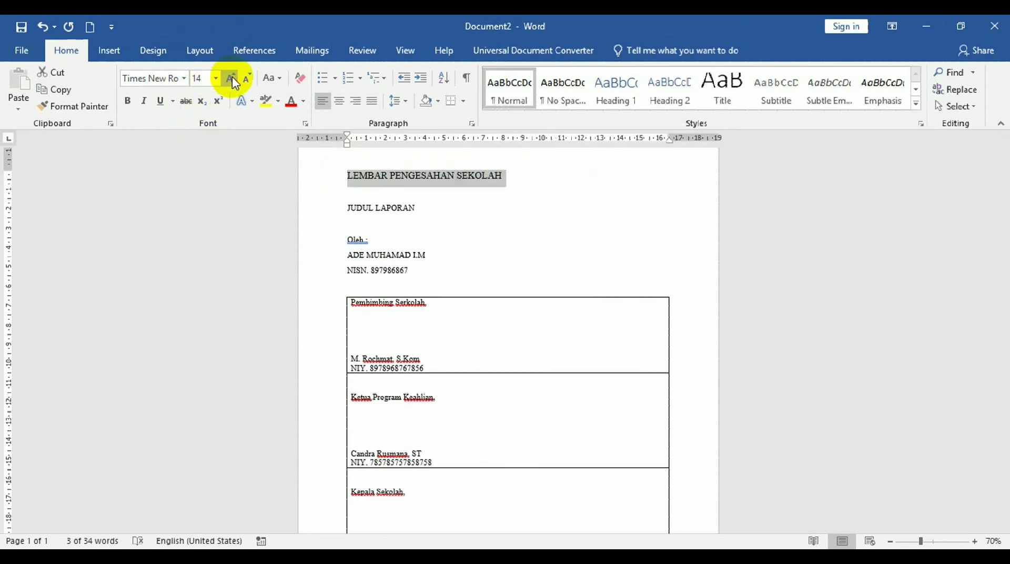
pyautogui.moveTo(345, 208); pyautogui.dragTo(417, 217)
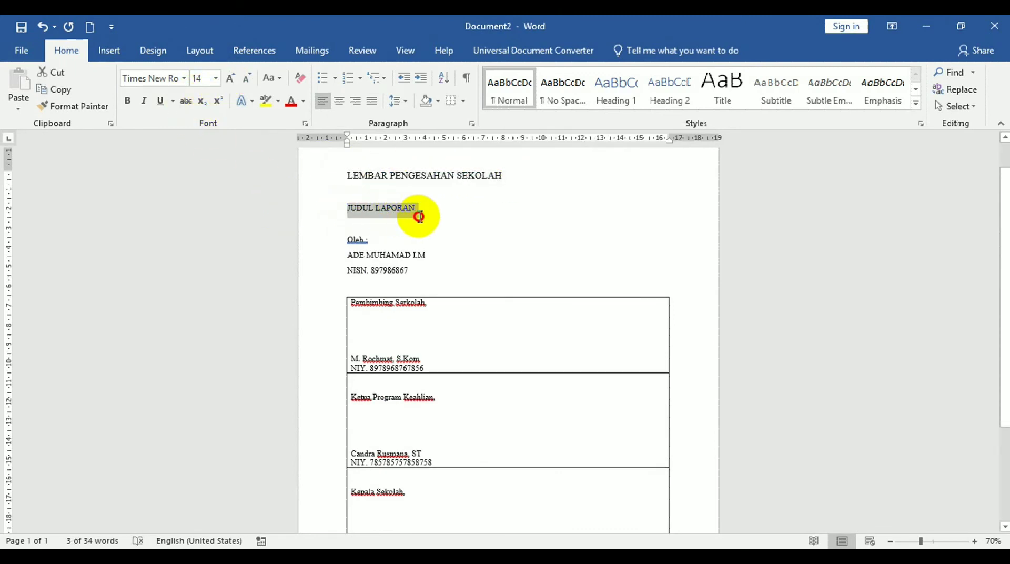
pyautogui.click(233, 79)
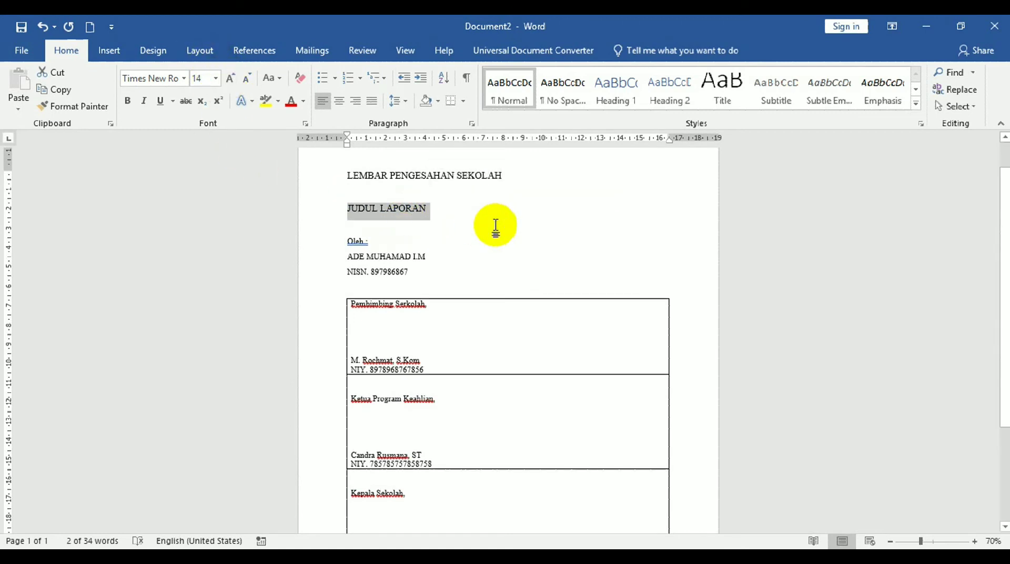
pyautogui.click(349, 175)
pyautogui.keyDown('shift'); pyautogui.click(559, 271); pyautogui.keyUp('shift')
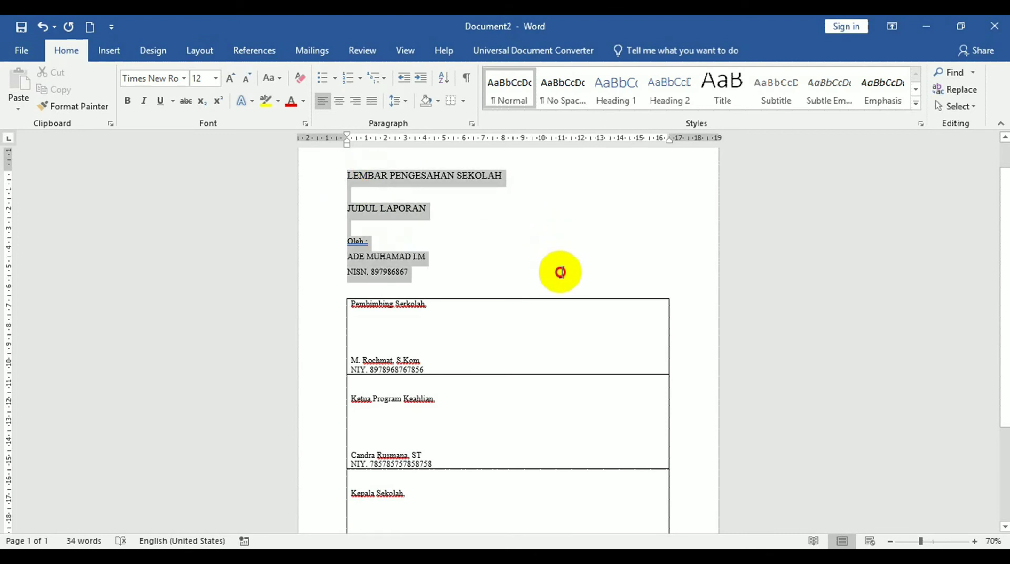
# Center the header lines from LEMBAR PENGESAHAN SEKOLAH down to the NISN line.
pyautogui.click(339, 102)
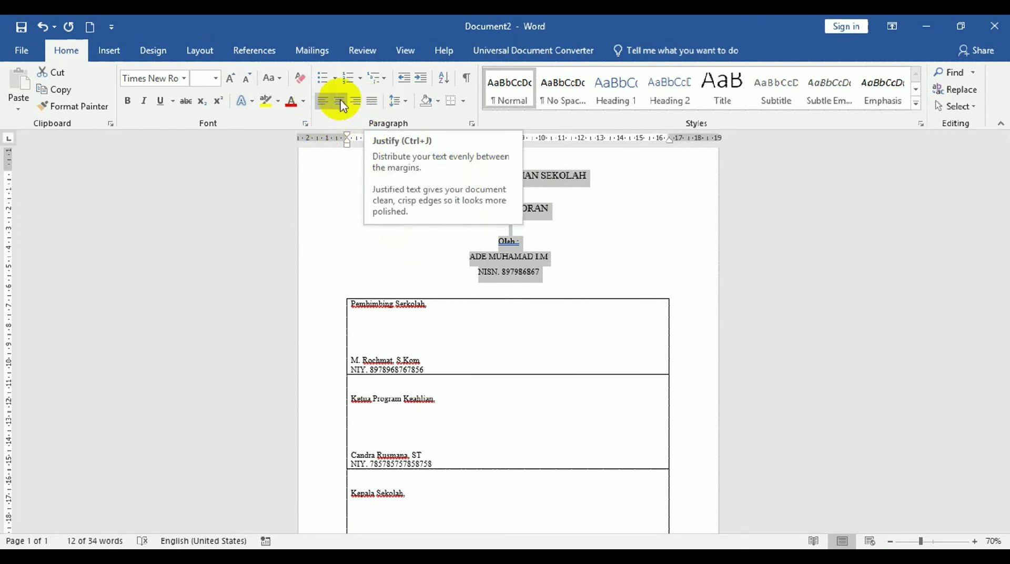
pyautogui.click(340, 103)
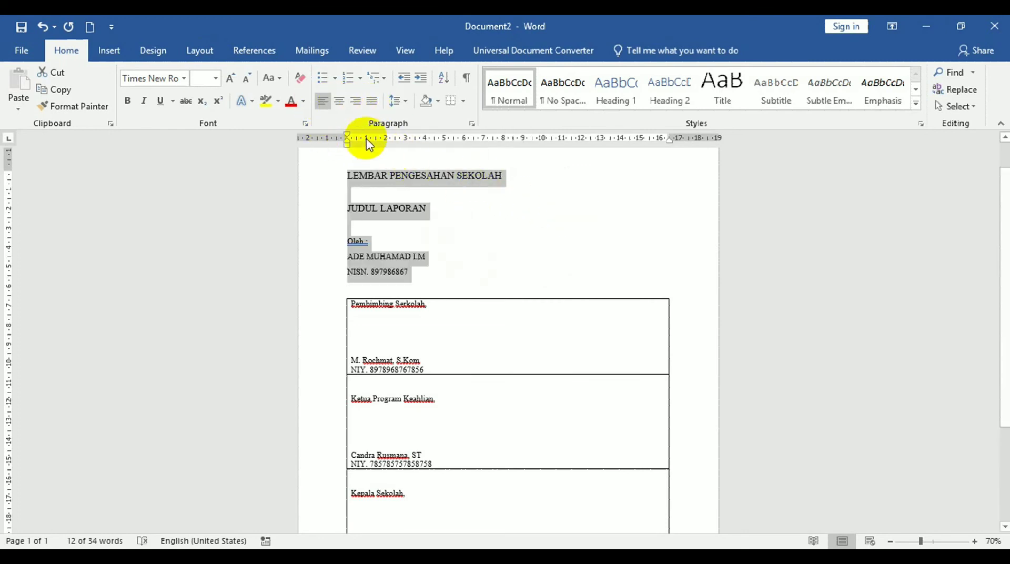
pyautogui.click(340, 102)
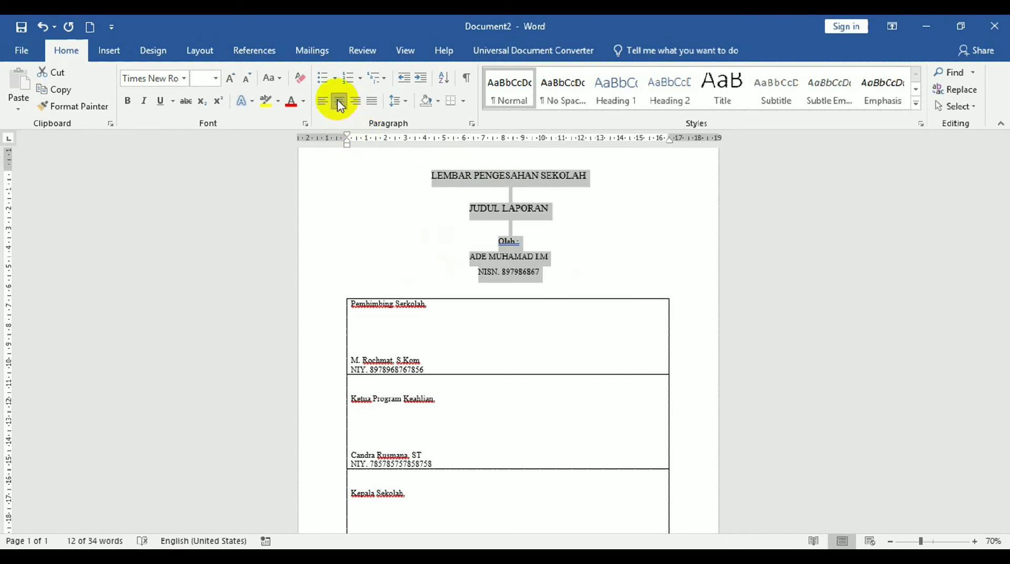
pyautogui.click(357, 102)
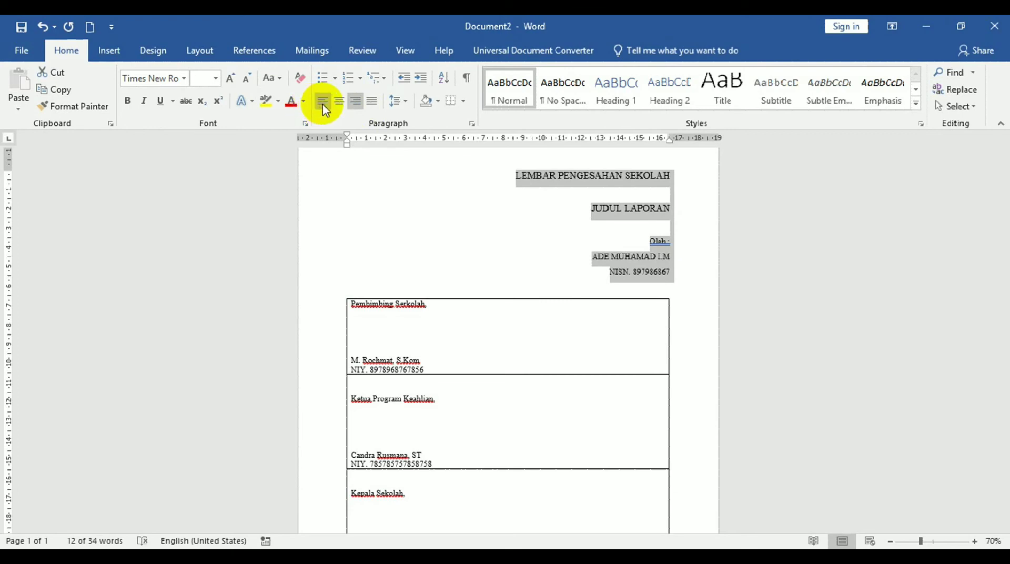
pyautogui.click(323, 102)
pyautogui.click(340, 102)
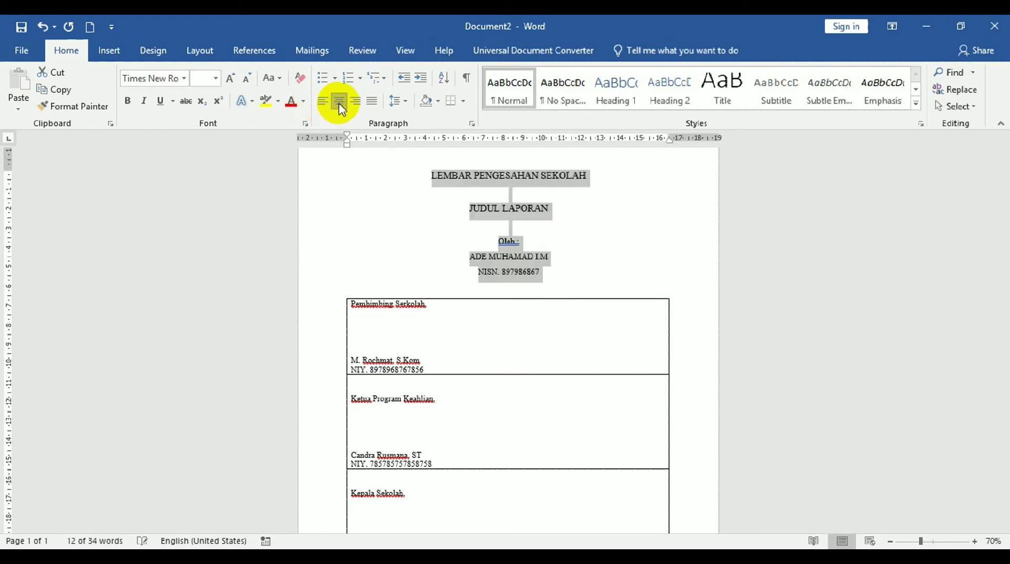
pyautogui.click(571, 235)
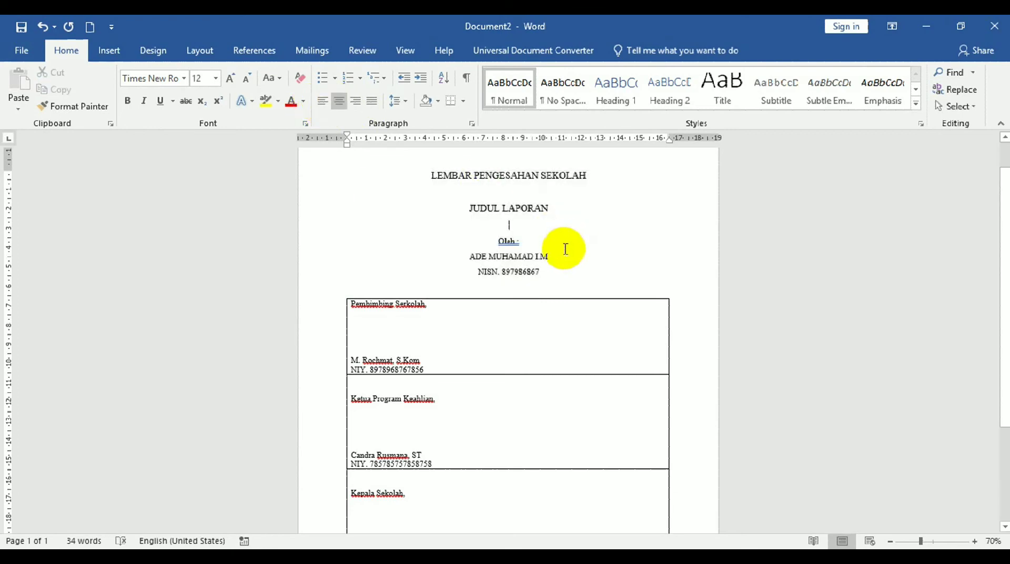
# Make the LEMBAR PENGESAHAN SEKOLAH and JUDUL LAPORAN headings bold.
pyautogui.moveTo(415, 173); pyautogui.dragTo(591, 205)
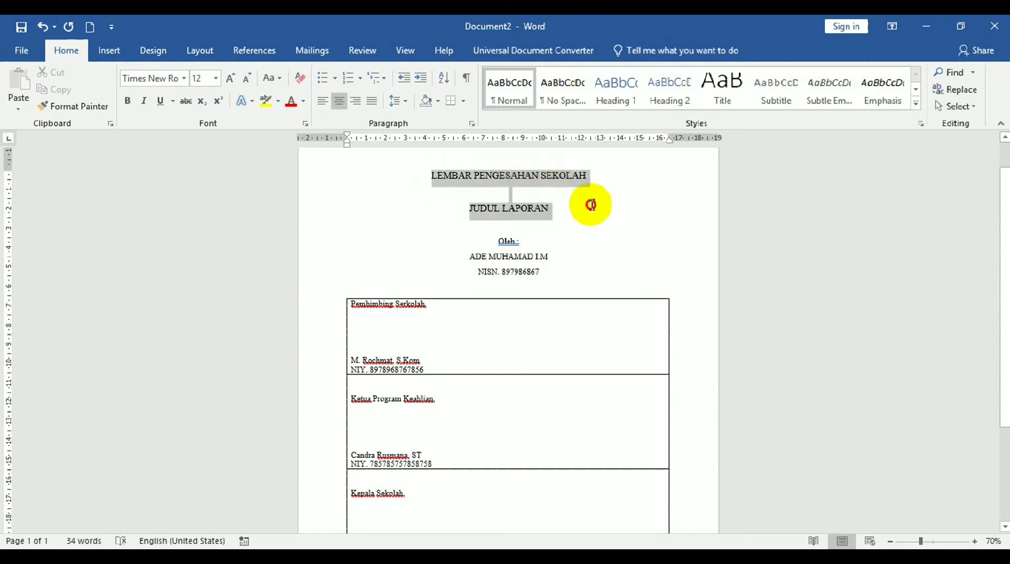
pyautogui.hotkey('ctrl', 'b')
pyautogui.hotkey('ctrl', 'shift', '.')
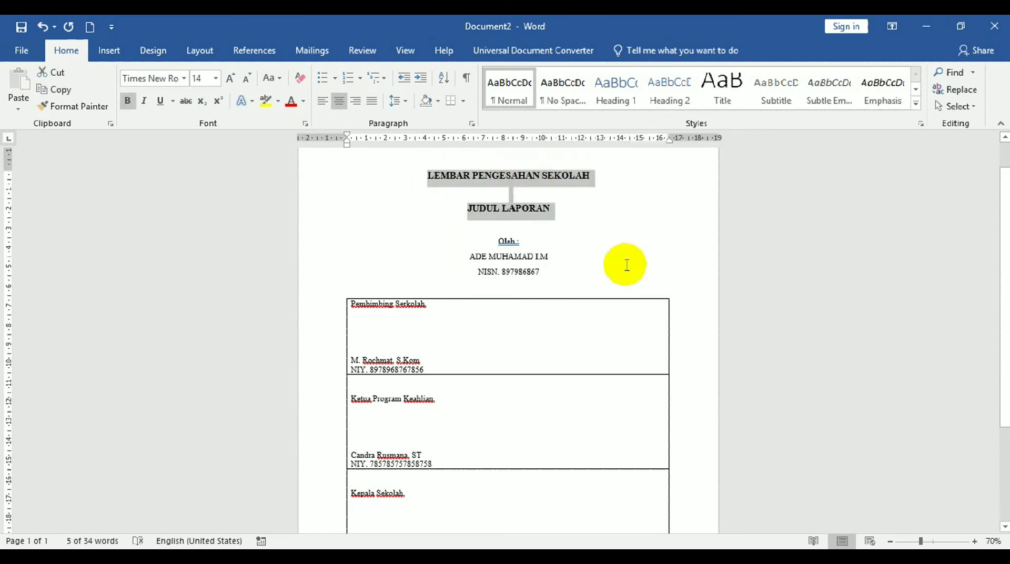
pyautogui.click(625, 261)
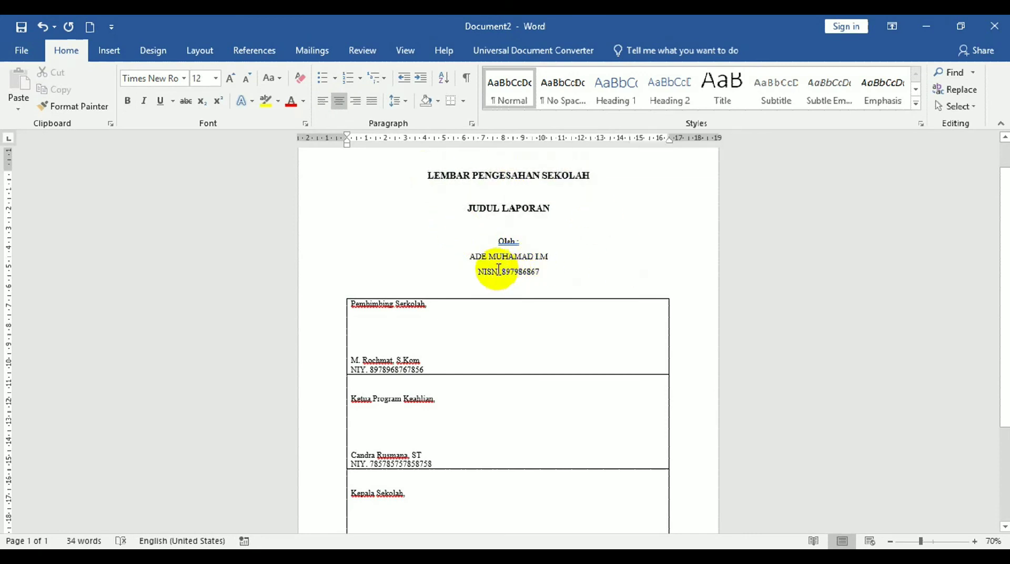
pyautogui.moveTo(387, 170); pyautogui.dragTo(609, 273)
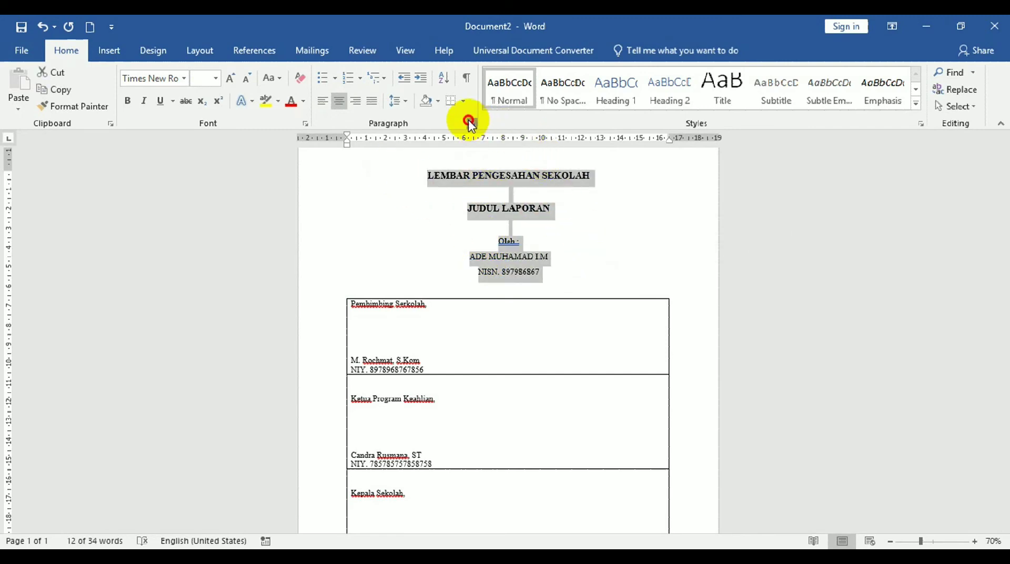
# Give the header lines 0 pt spacing after and Single line spacing in the Paragraph dialog.
pyautogui.click(469, 122)
pyautogui.click(464, 313)
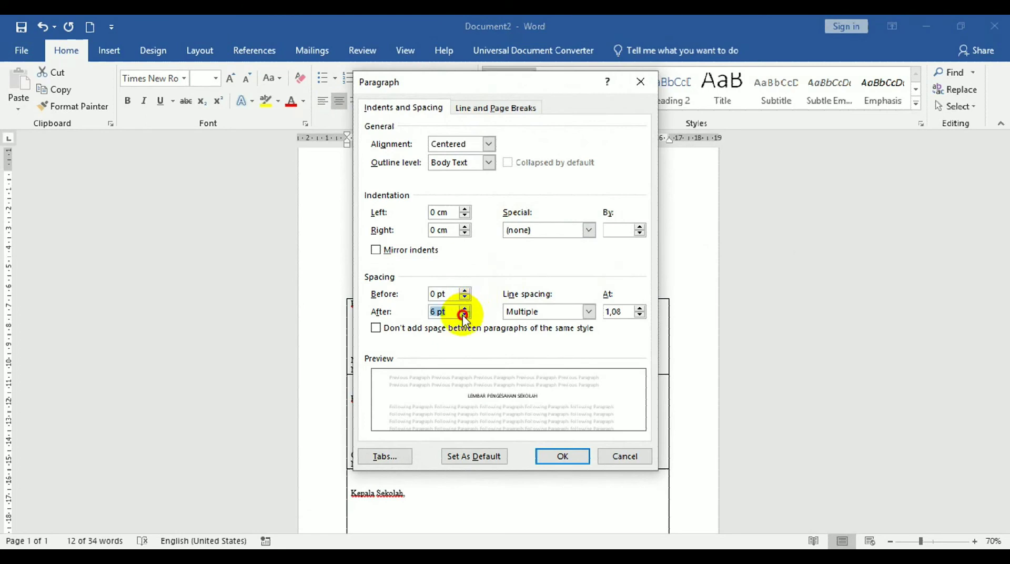
pyautogui.click(589, 311)
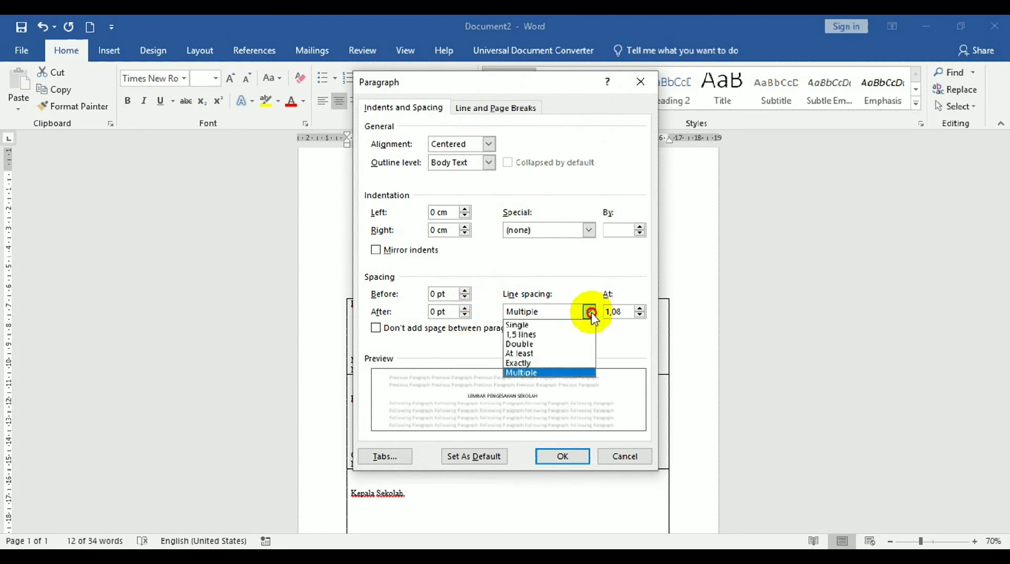
pyautogui.click(556, 326)
pyautogui.click(567, 456)
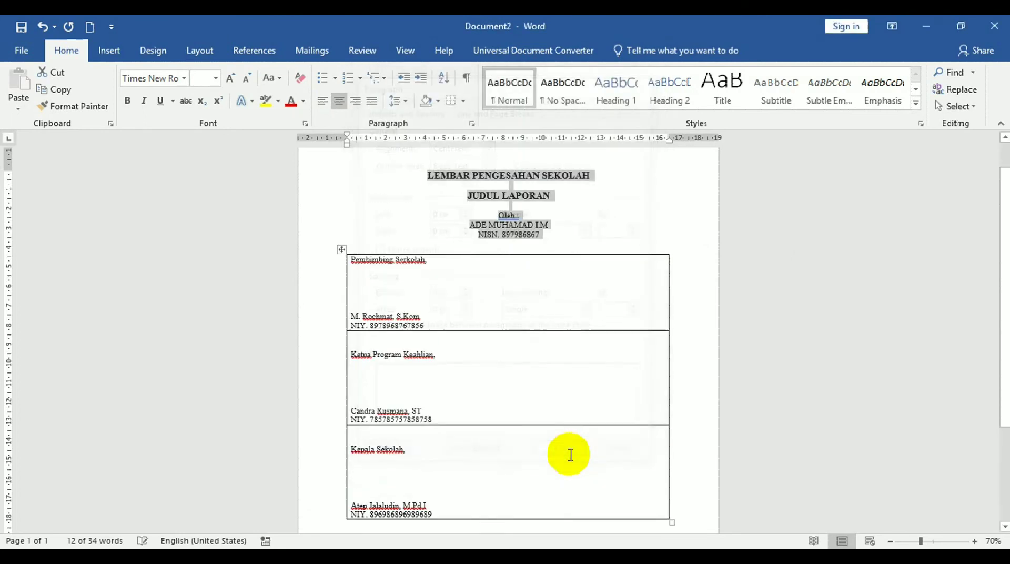
pyautogui.click(655, 234)
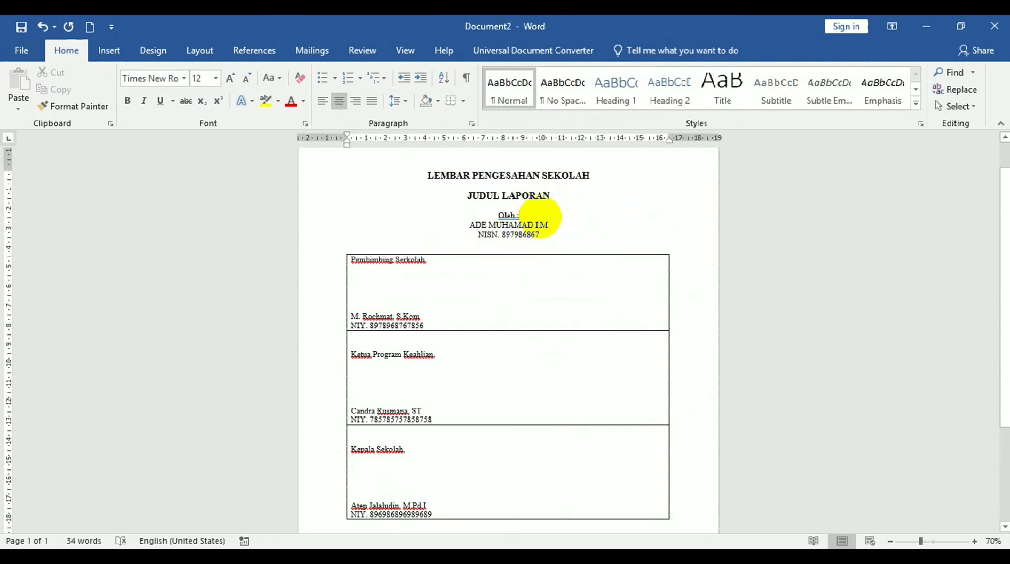
# Add a blank line after 'Oleh :' and make the name and NISN lines bold.
pyautogui.click(542, 216)
pyautogui.press('Return')
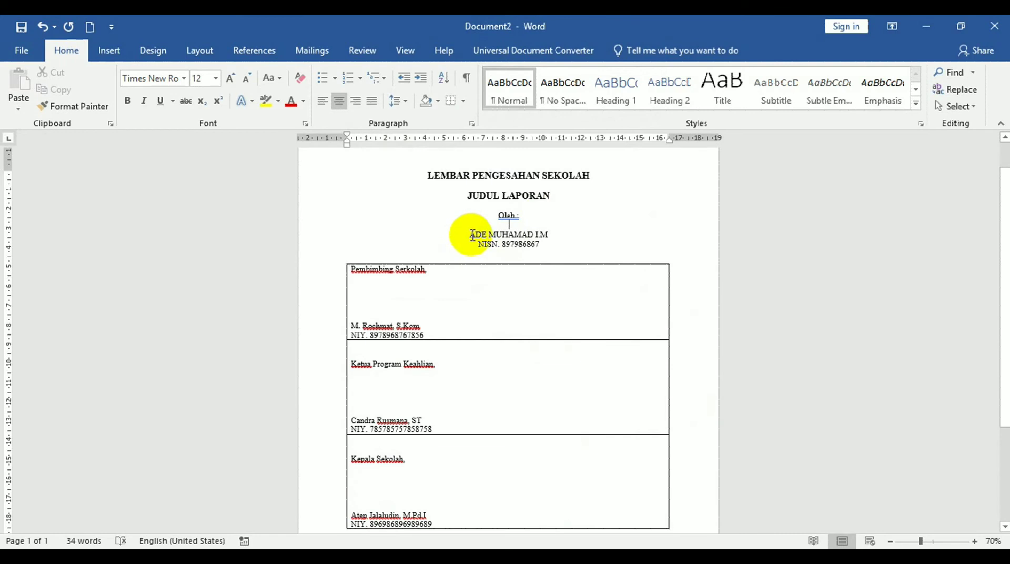
pyautogui.moveTo(467, 235); pyautogui.dragTo(565, 237)
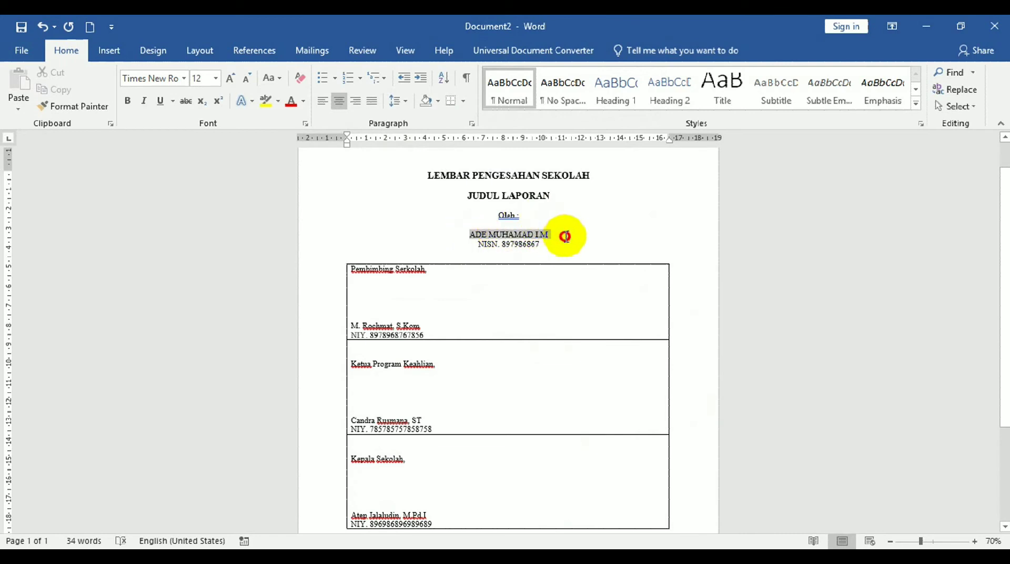
pyautogui.hotkey('ctrl', 'b')
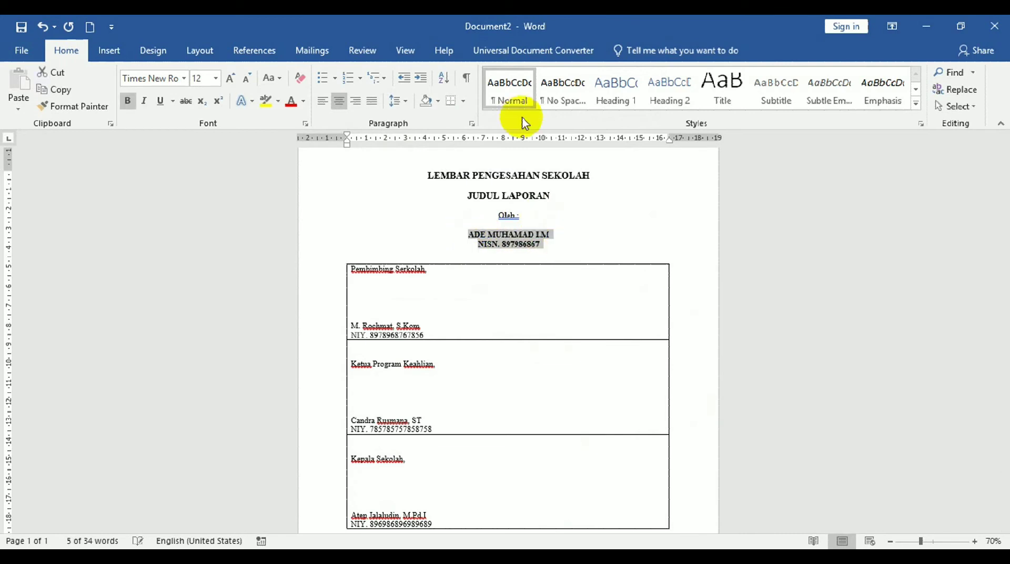
pyautogui.click(628, 198)
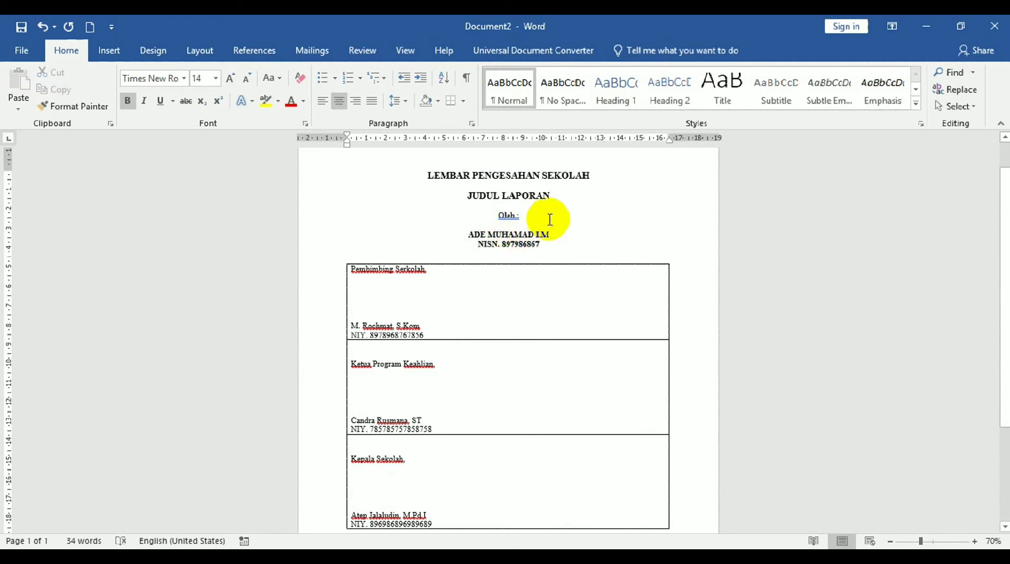
# Insert a blank line above 'Oleh :' to separate it from the headings.
pyautogui.moveTo(490, 214); pyautogui.dragTo(536, 217)
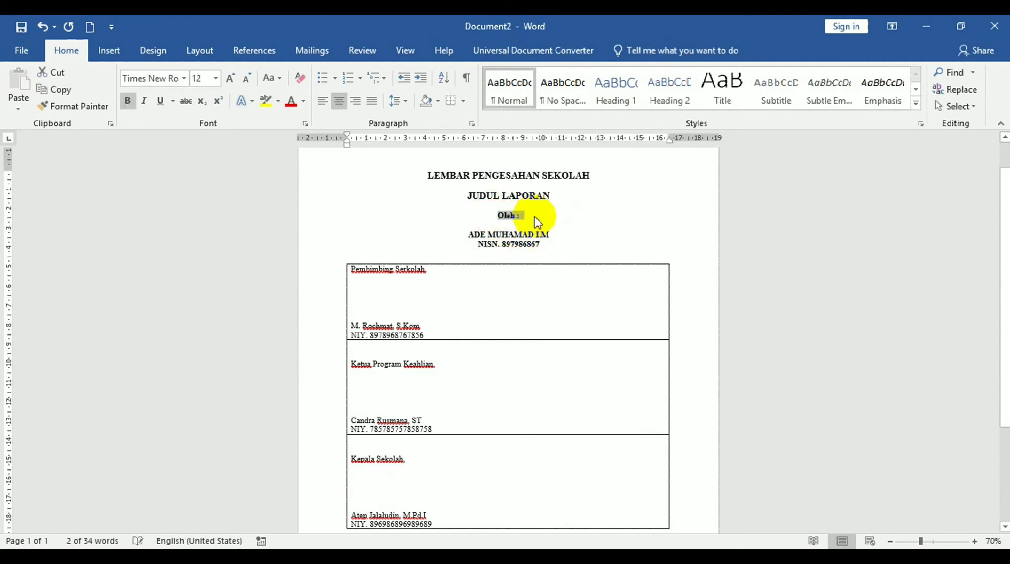
pyautogui.click(582, 232)
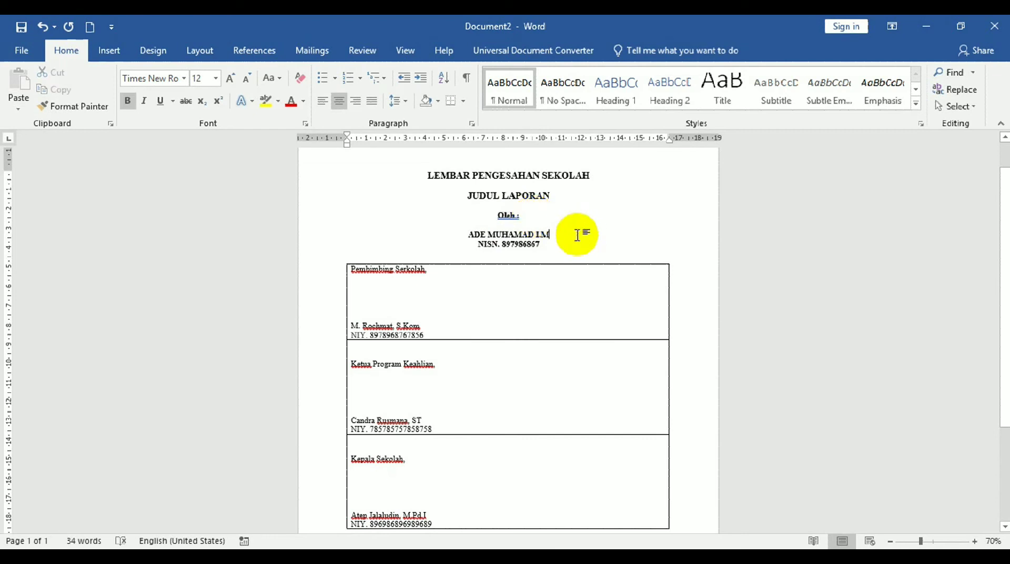
pyautogui.click(509, 206)
pyautogui.press('Return')
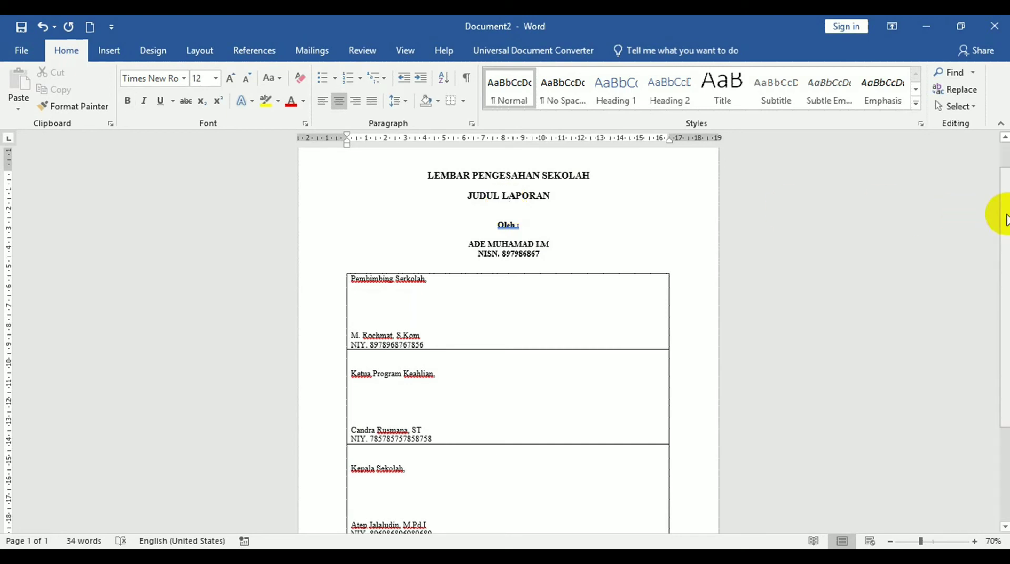
pyautogui.moveTo(1005, 196)
pyautogui.mouseDown()
pyautogui.moveTo(1003, 389)
pyautogui.moveTo(1003, 242)
pyautogui.moveTo(988, 164)
pyautogui.moveTo(995, 392)
pyautogui.moveTo(993, 210)
pyautogui.mouseUp()
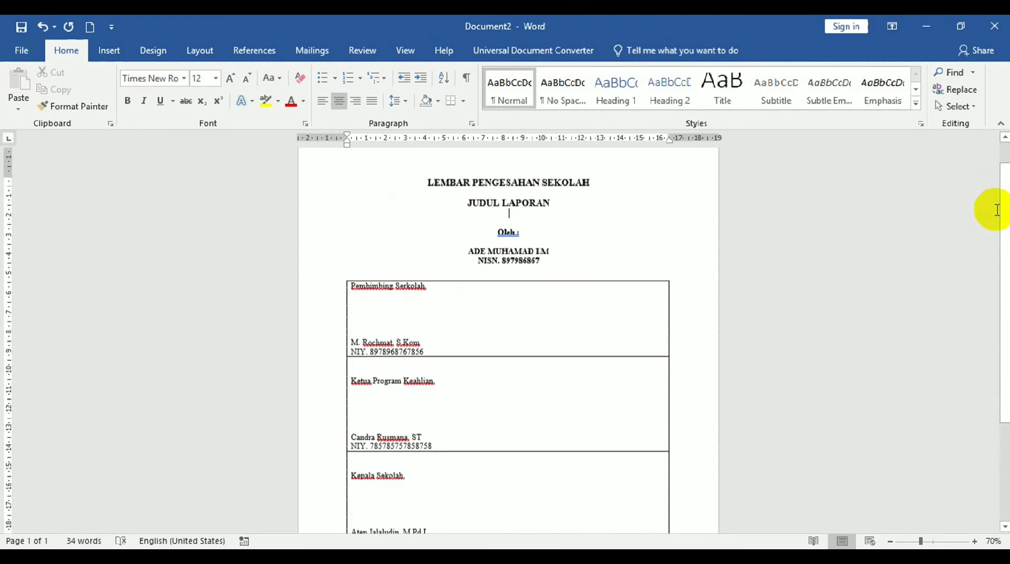
# Rework the empty lines above the signature table to widen the gap before it.
pyautogui.click(599, 269)
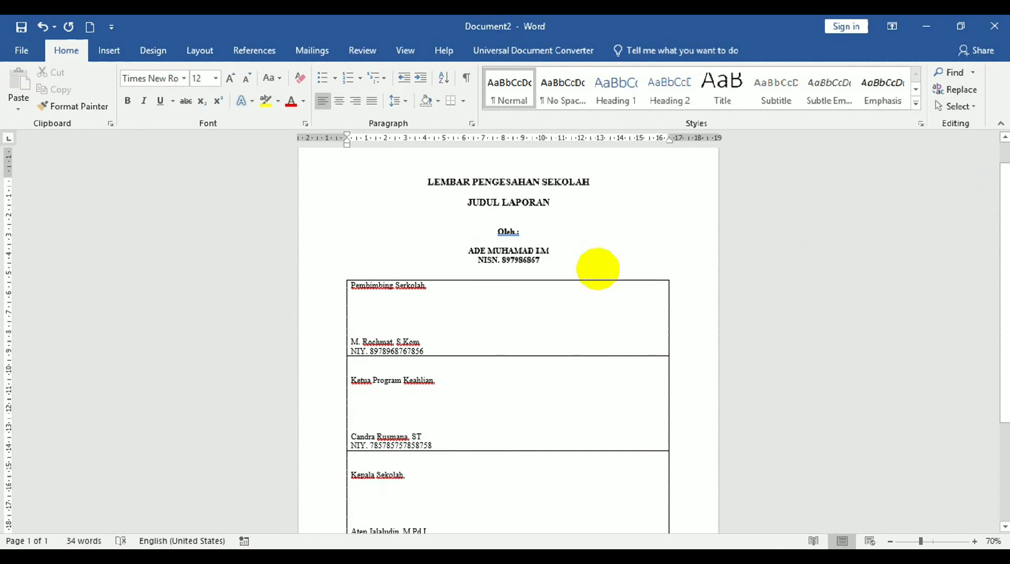
pyautogui.press('Return')
pyautogui.press('Return')
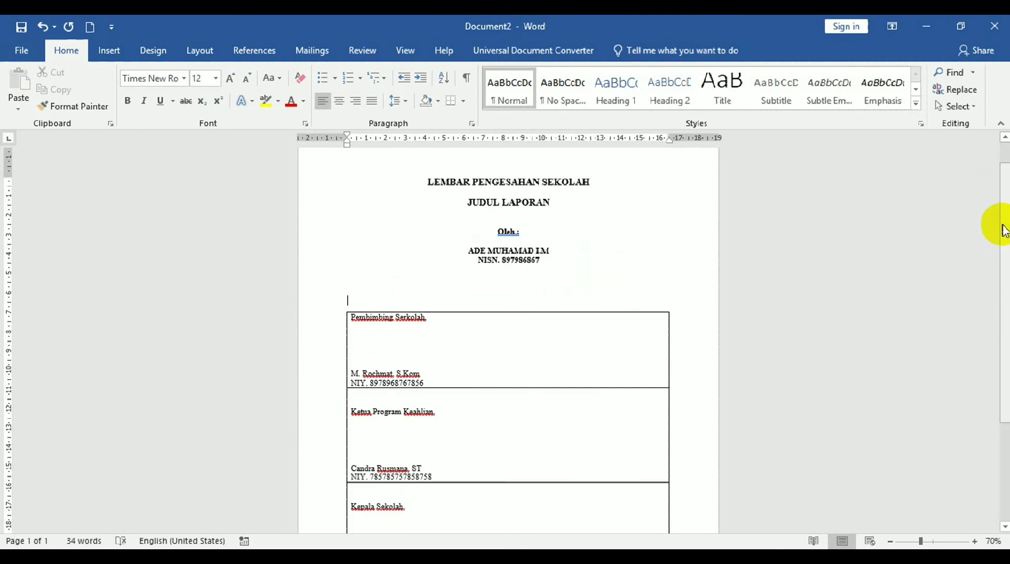
pyautogui.moveTo(1000, 214); pyautogui.dragTo(1002, 163)
pyautogui.press('BackSpace')
pyautogui.press('BackSpace')
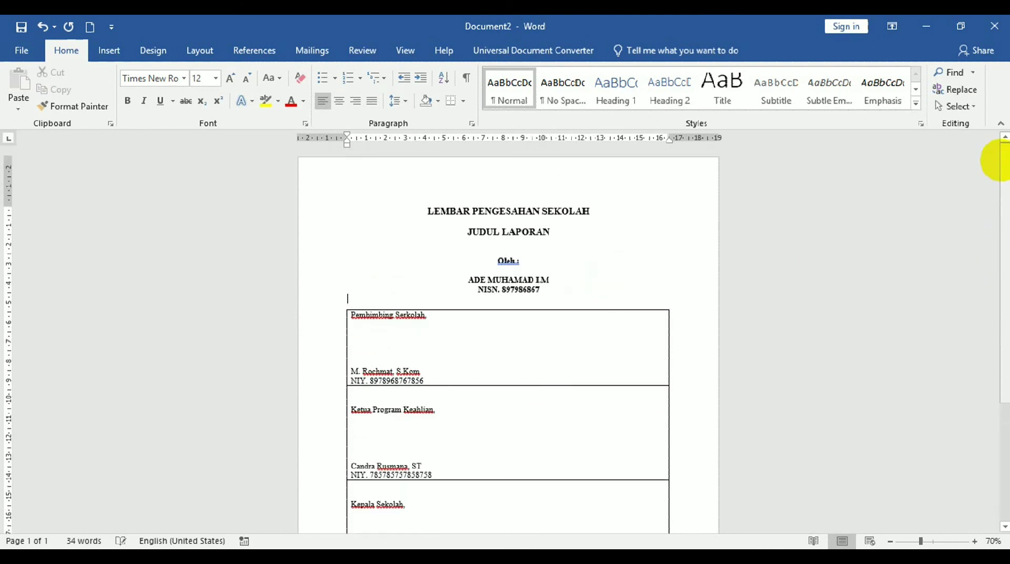
pyautogui.moveTo(1003, 167); pyautogui.dragTo(1002, 286)
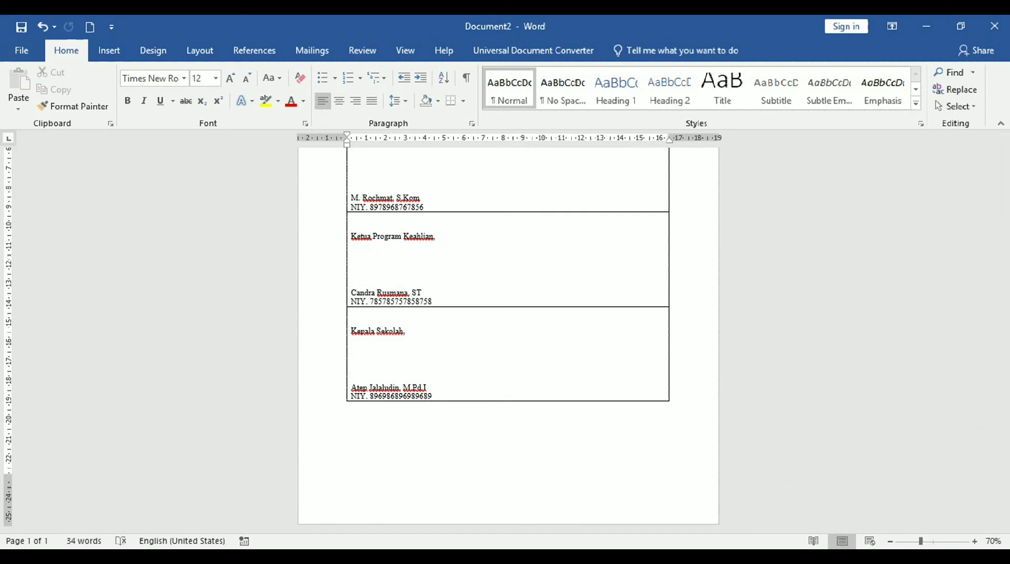
pyautogui.click(892, 542)
pyautogui.click(892, 542)
pyautogui.click(892, 542)
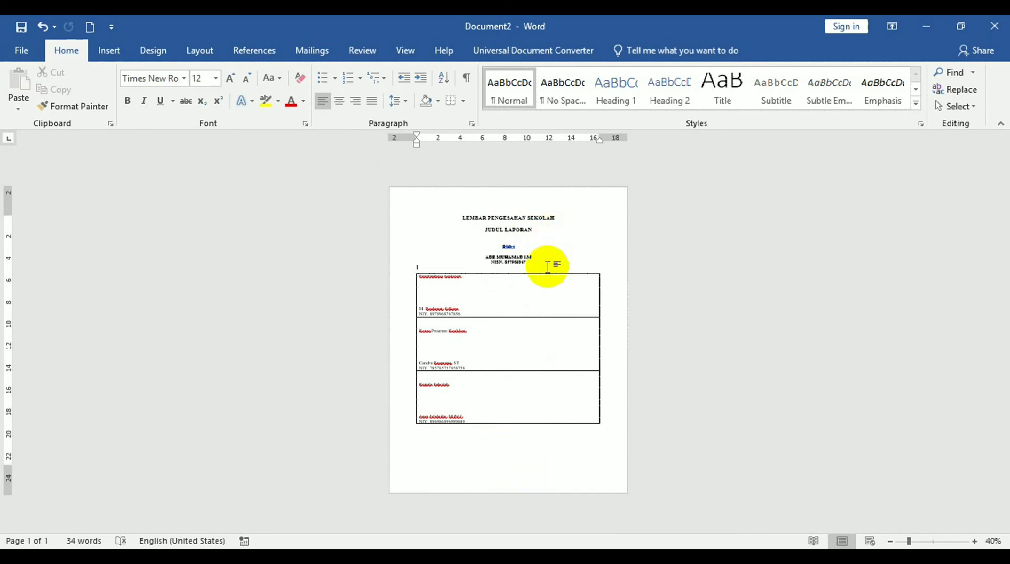
pyautogui.press('Return')
pyautogui.press('Return')
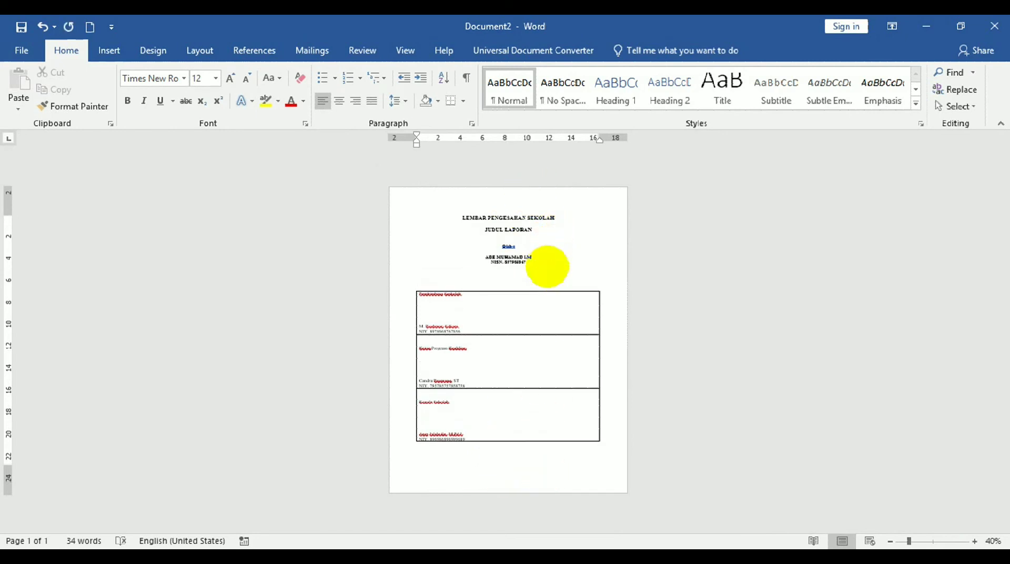
pyautogui.press('Return')
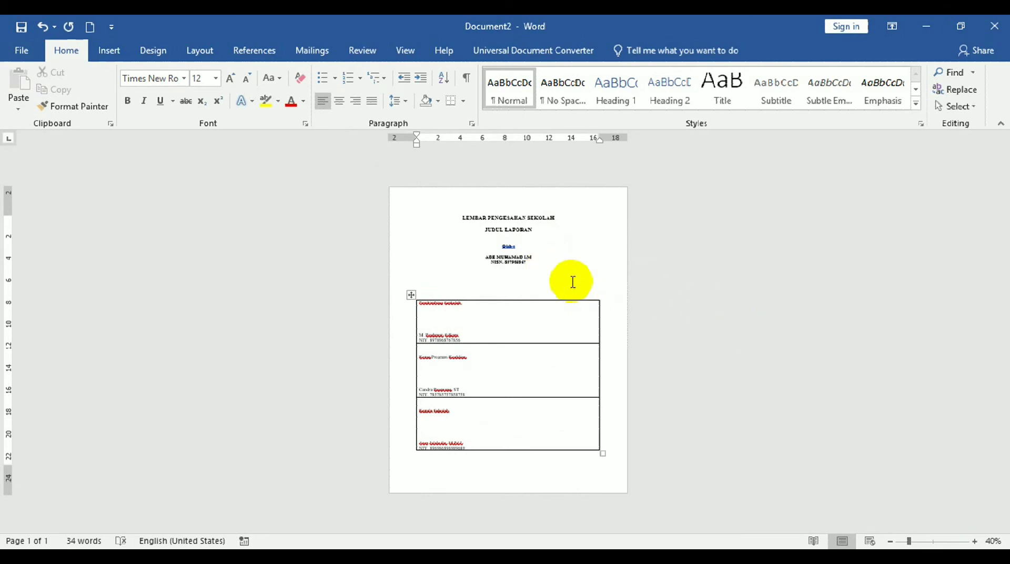
pyautogui.press('BackSpace')
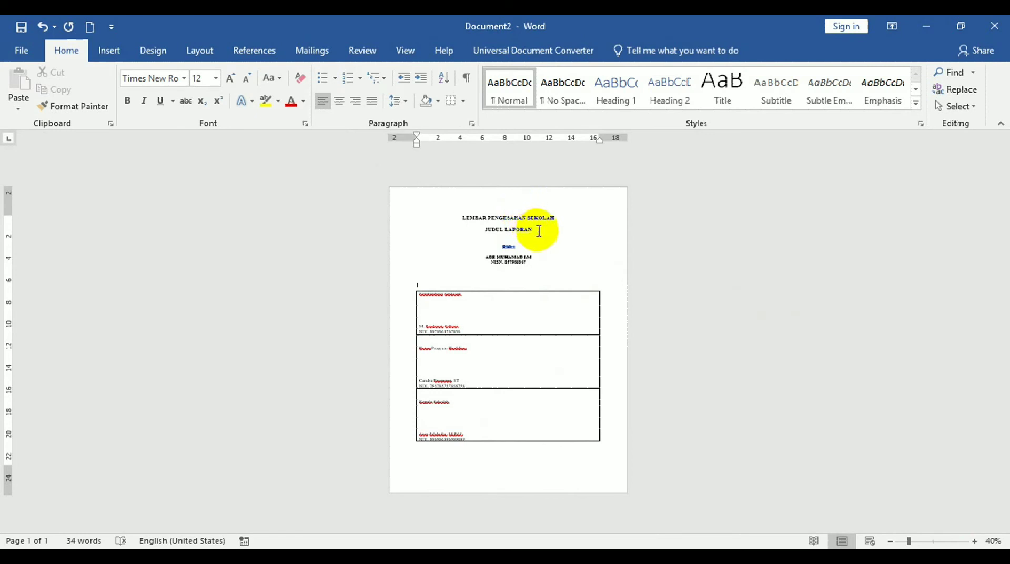
# Add a blank line after LEMBAR PENGESAHAN SEKOLAH and zoom back to 80%.
pyautogui.click(575, 217)
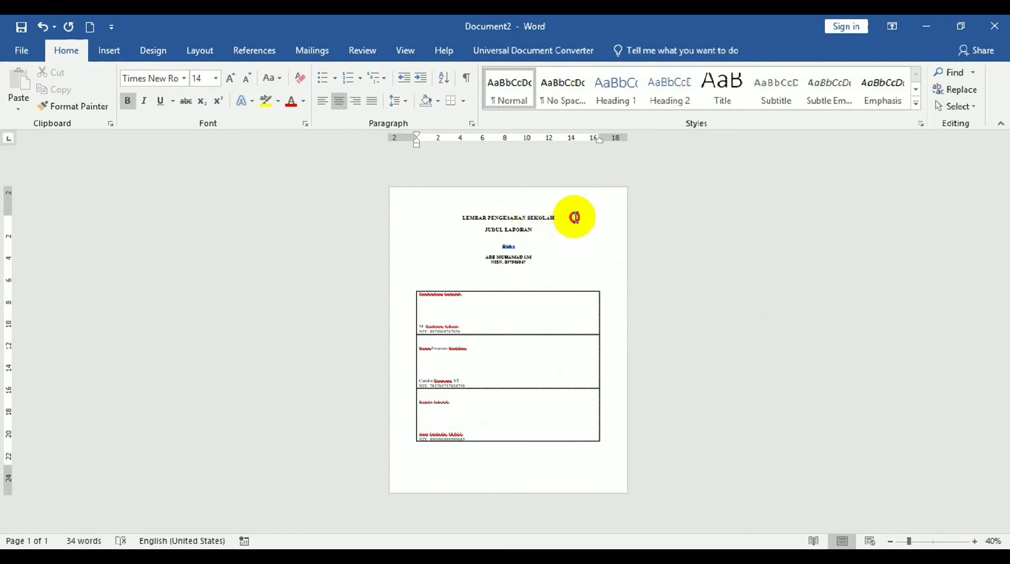
pyautogui.press('Return')
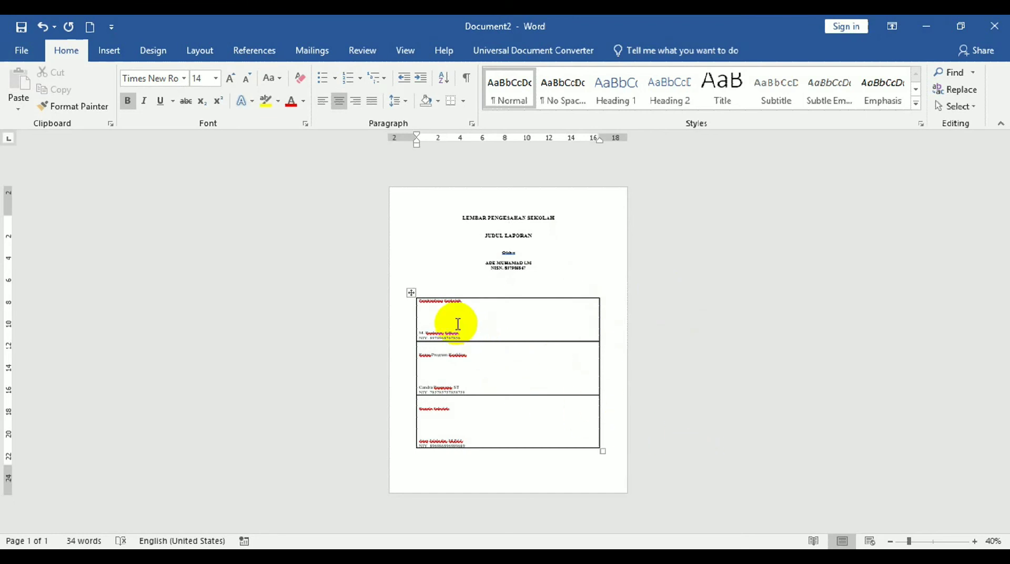
pyautogui.click(975, 541)
pyautogui.click(975, 541)
pyautogui.click(975, 541)
pyautogui.click(975, 541)
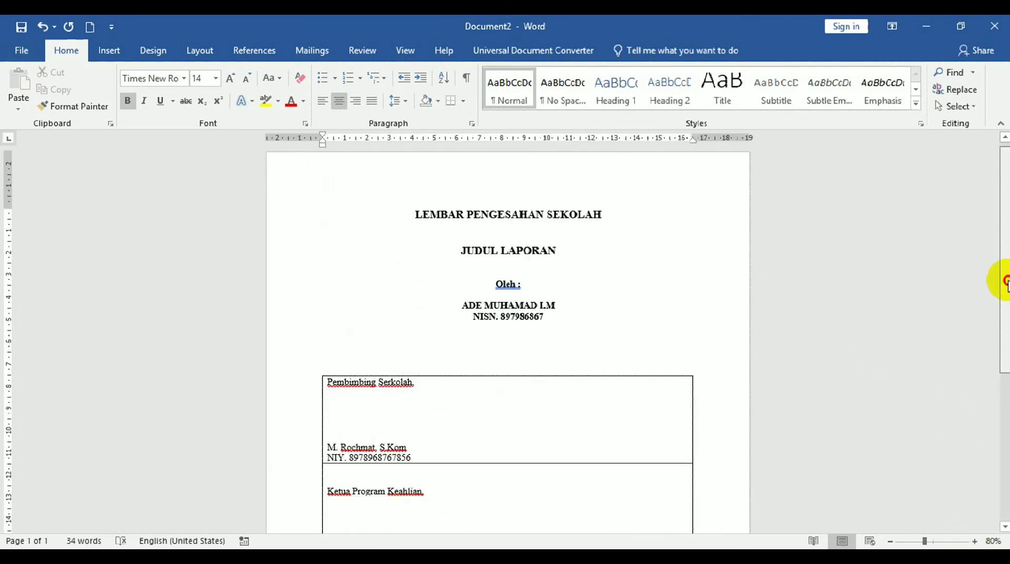
# Center the text in every cell of the signature table.
pyautogui.scroll(-5, 1006, 276)
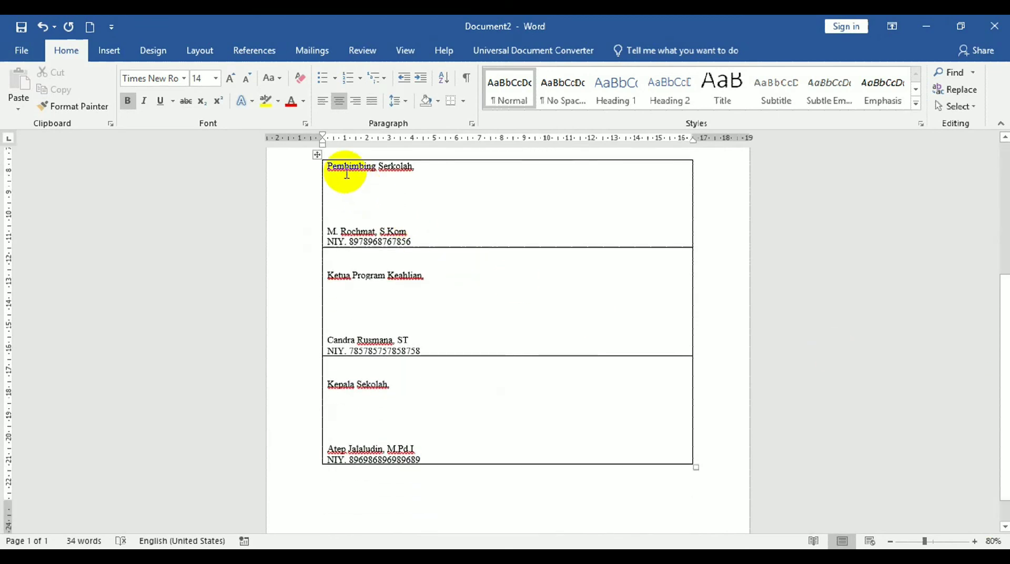
pyautogui.moveTo(327, 166); pyautogui.dragTo(482, 449)
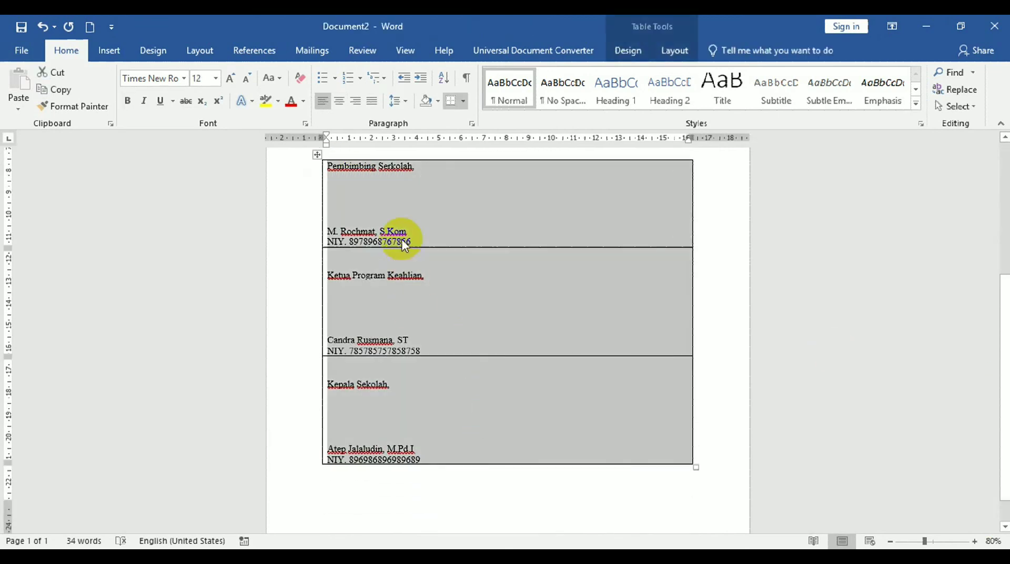
pyautogui.click(341, 102)
pyautogui.click(634, 189)
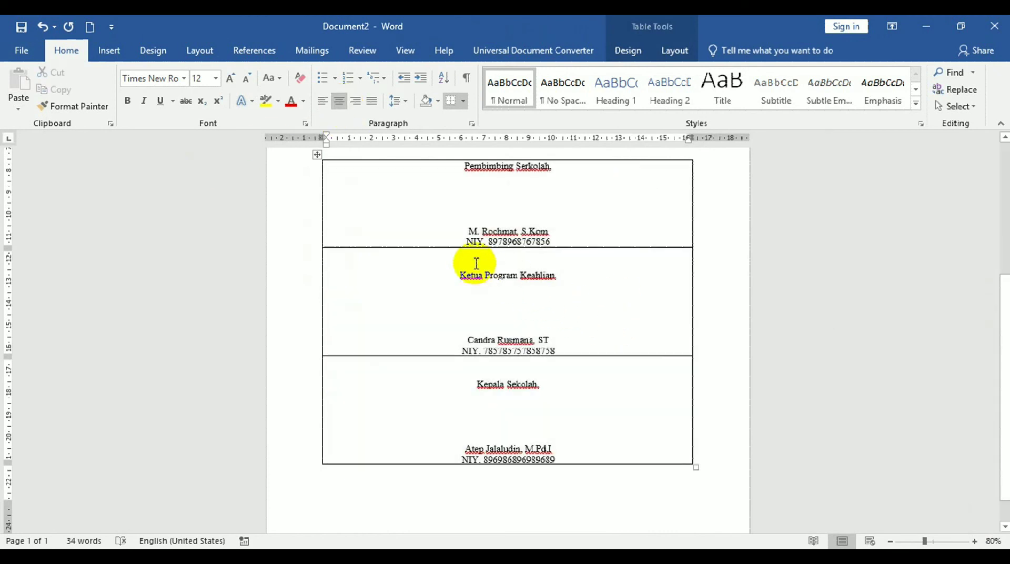
# Bold the three signers' names and NIY lines and correct 'Serkolah' to 'Sekolah'.
pyautogui.moveTo(467, 233); pyautogui.dragTo(546, 246)
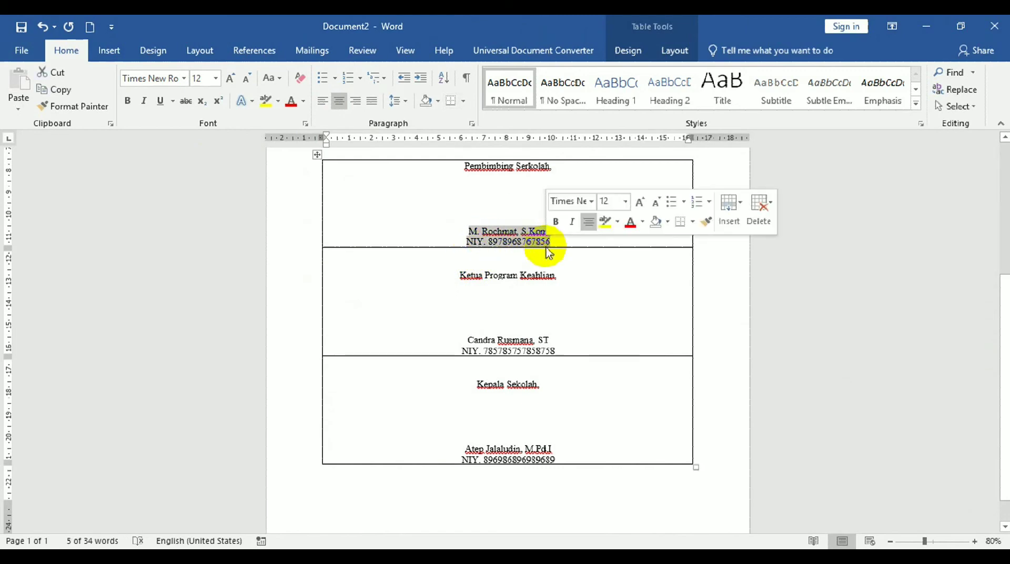
pyautogui.hotkey('ctrl', 'b')
pyautogui.moveTo(468, 340); pyautogui.dragTo(573, 349)
pyautogui.hotkey('ctrl', 'b')
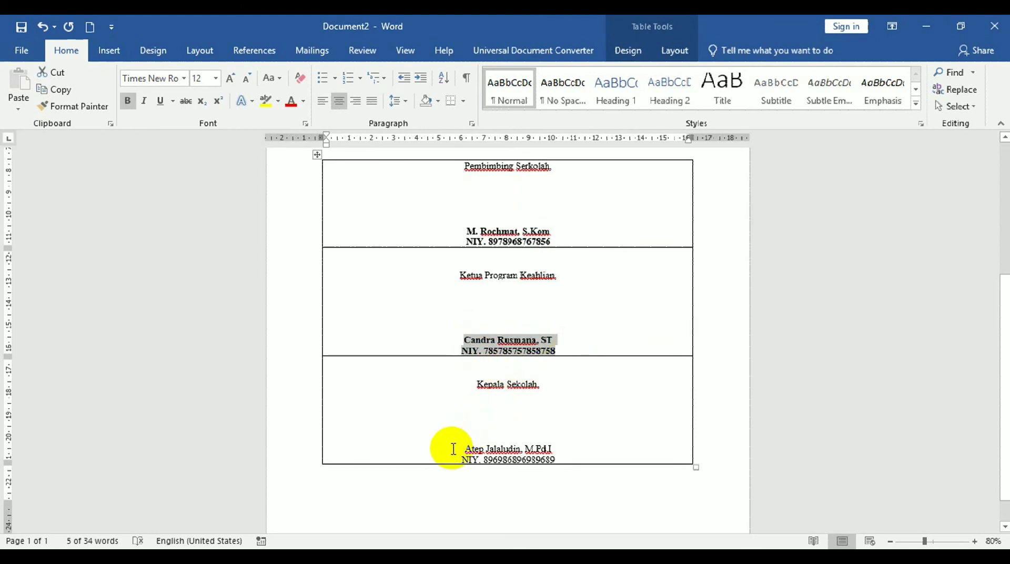
pyautogui.moveTo(452, 449); pyautogui.dragTo(572, 457)
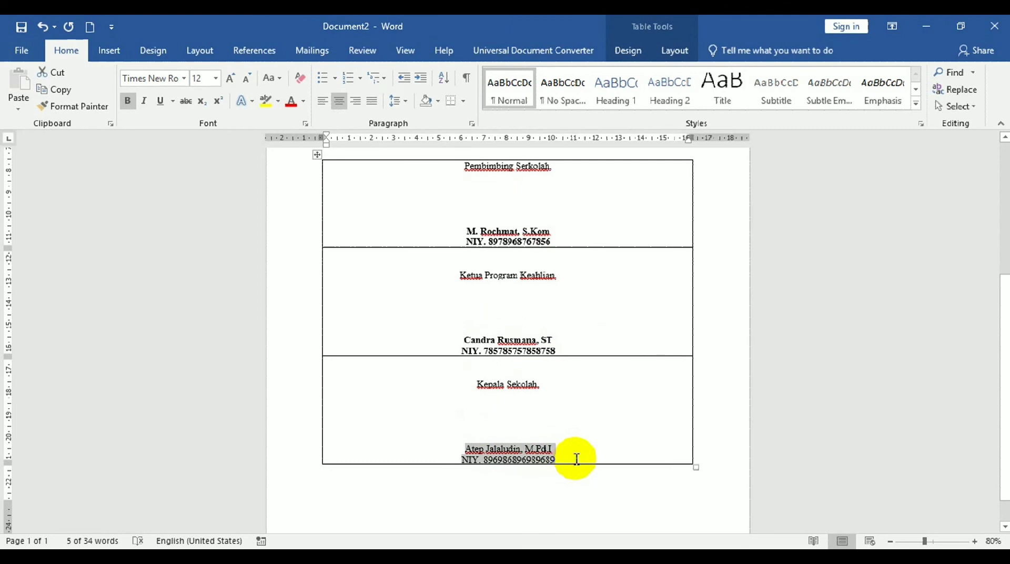
pyautogui.hotkey('ctrl', 'b')
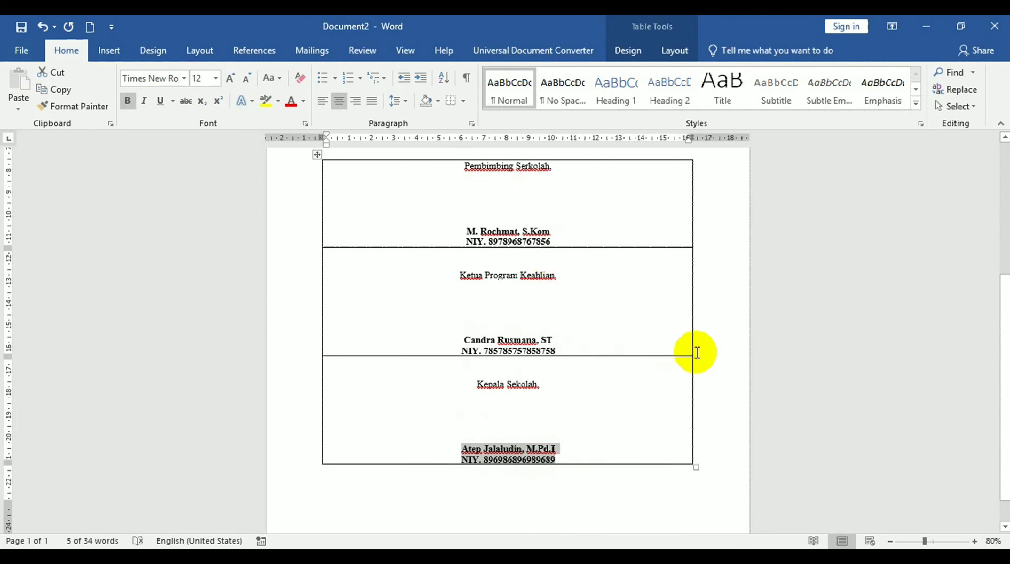
pyautogui.click(574, 297)
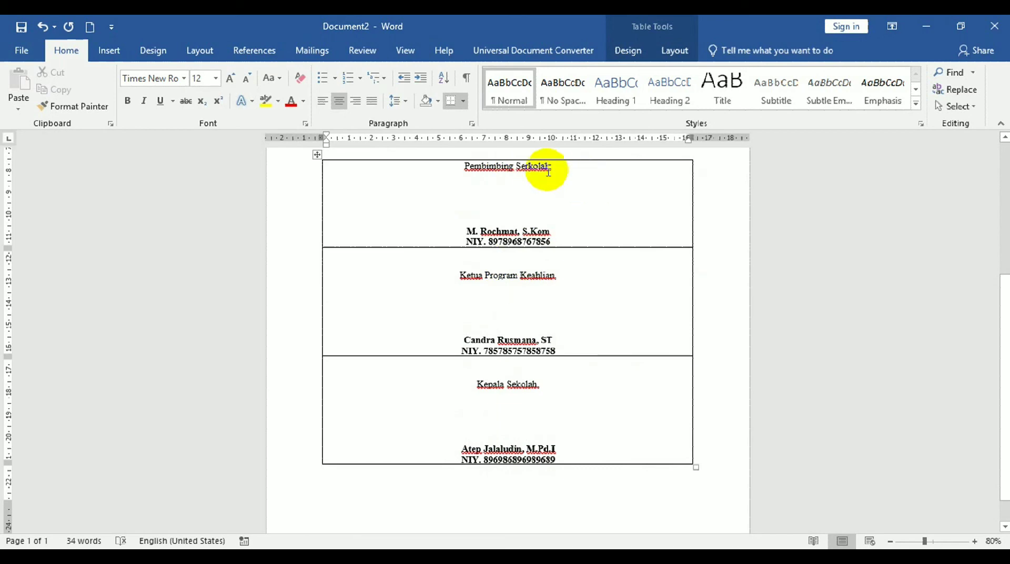
pyautogui.click(529, 166)
pyautogui.press('BackSpace')
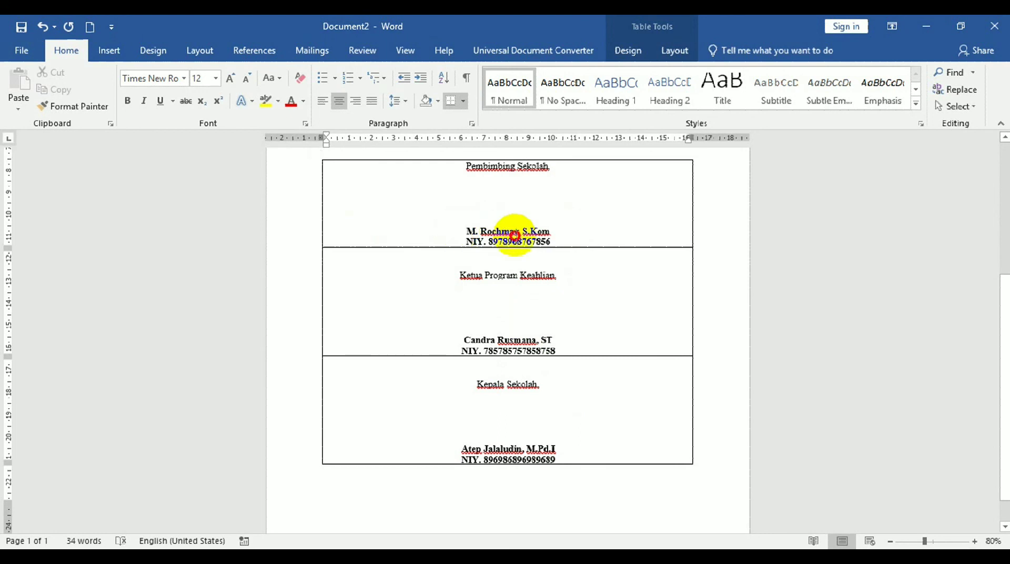
# Select the whole signature table and apply No Border from the Borders dropdown.
pyautogui.moveTo(570, 244); pyautogui.dragTo(575, 249)
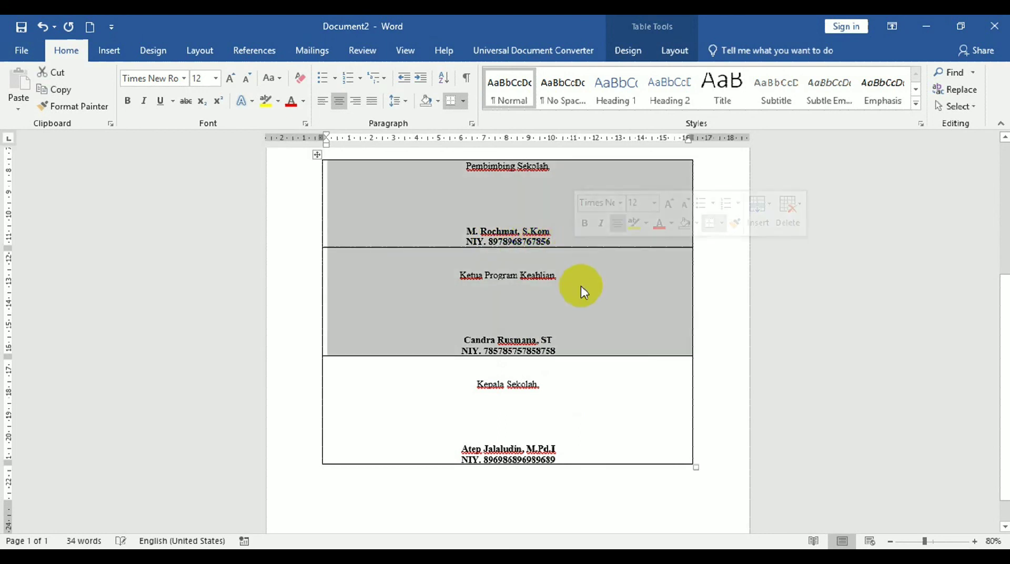
pyautogui.click(581, 286)
pyautogui.moveTo(1004, 337); pyautogui.dragTo(1000, 276)
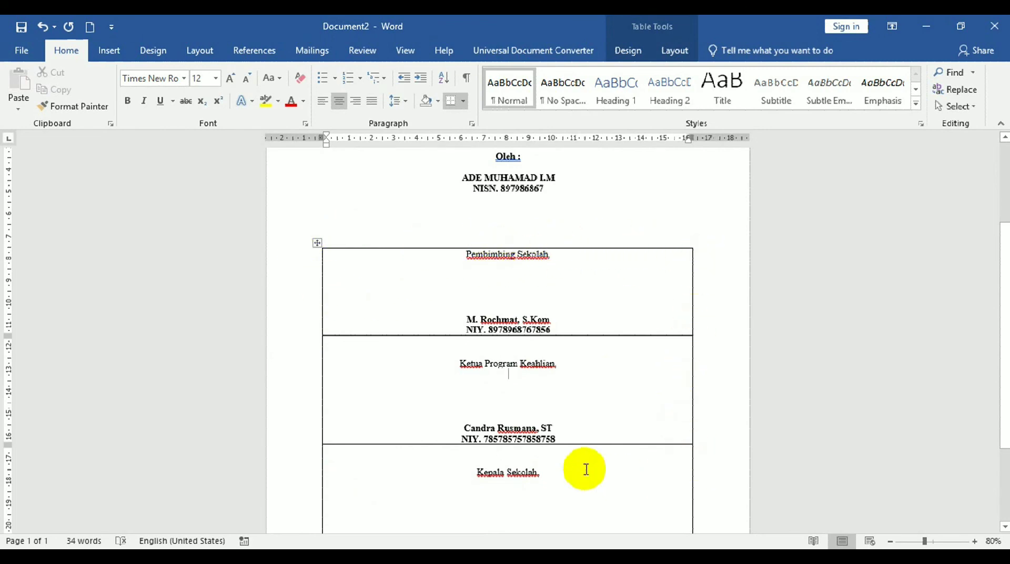
pyautogui.click(318, 241)
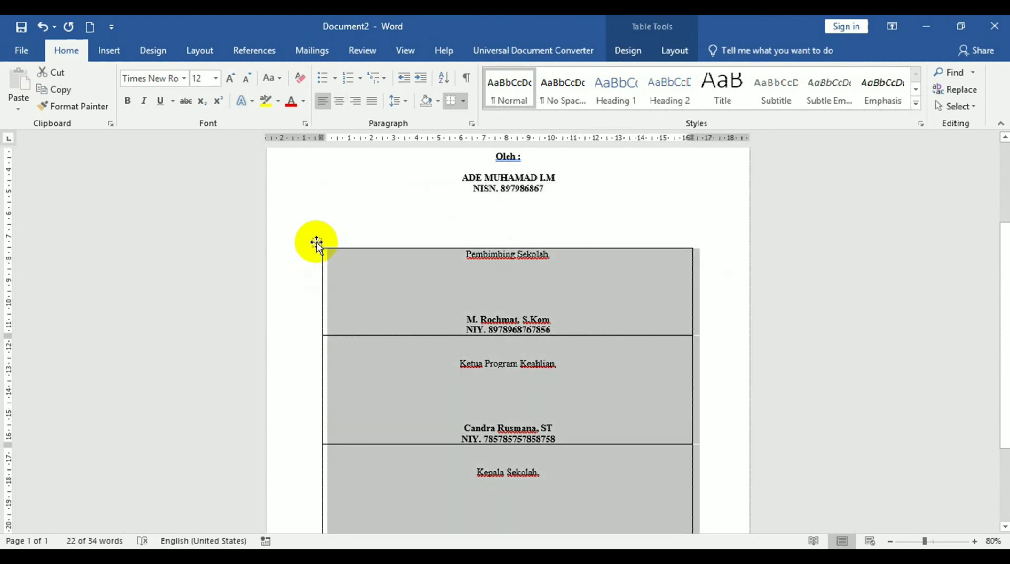
pyautogui.click(347, 266)
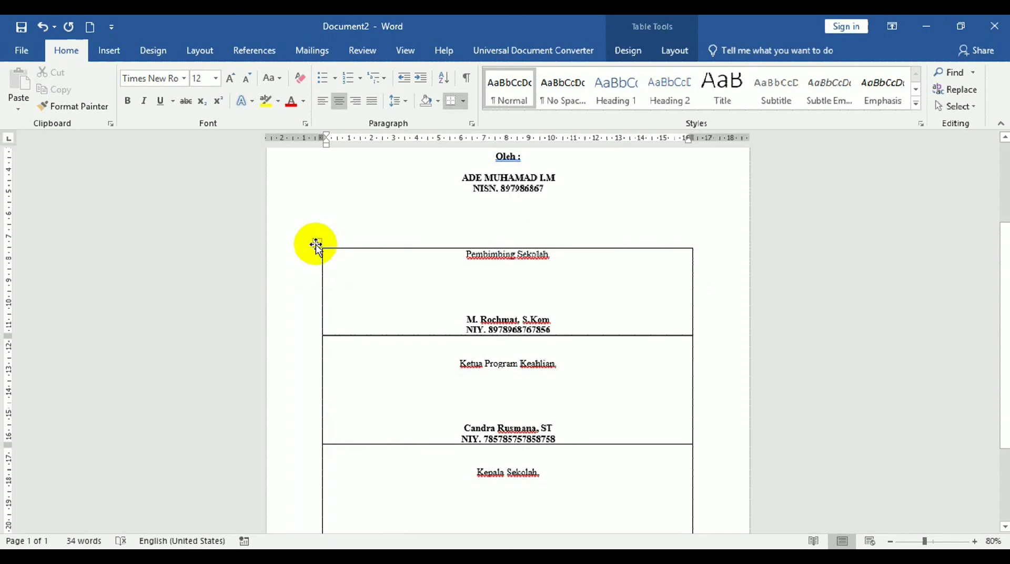
pyautogui.click(316, 244)
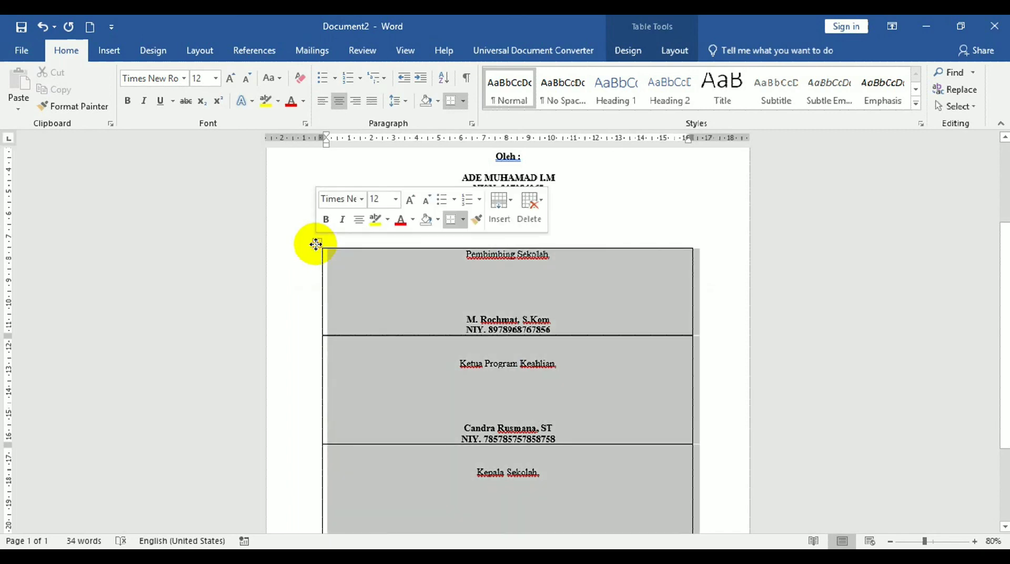
pyautogui.click(465, 102)
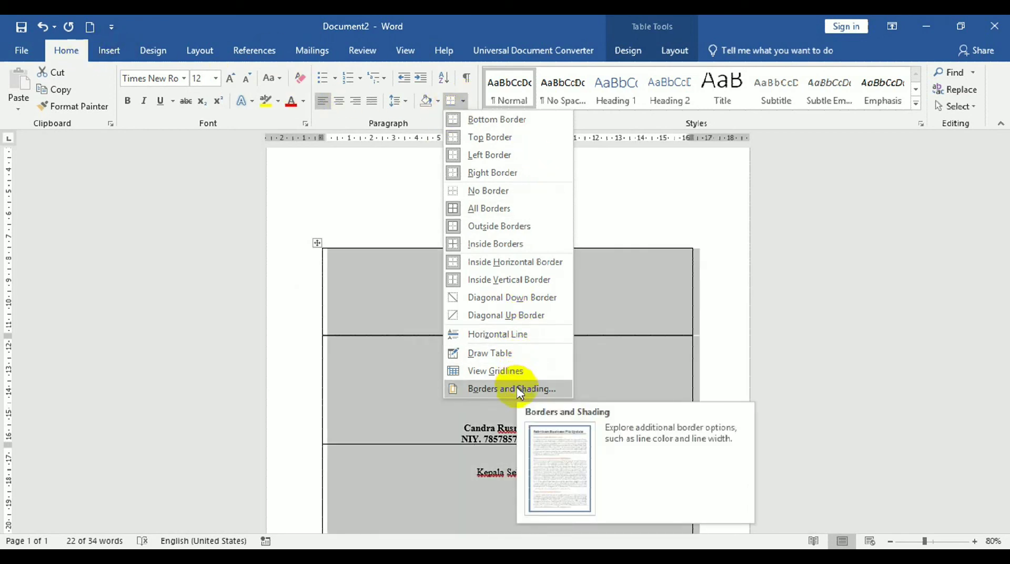
pyautogui.click(479, 196)
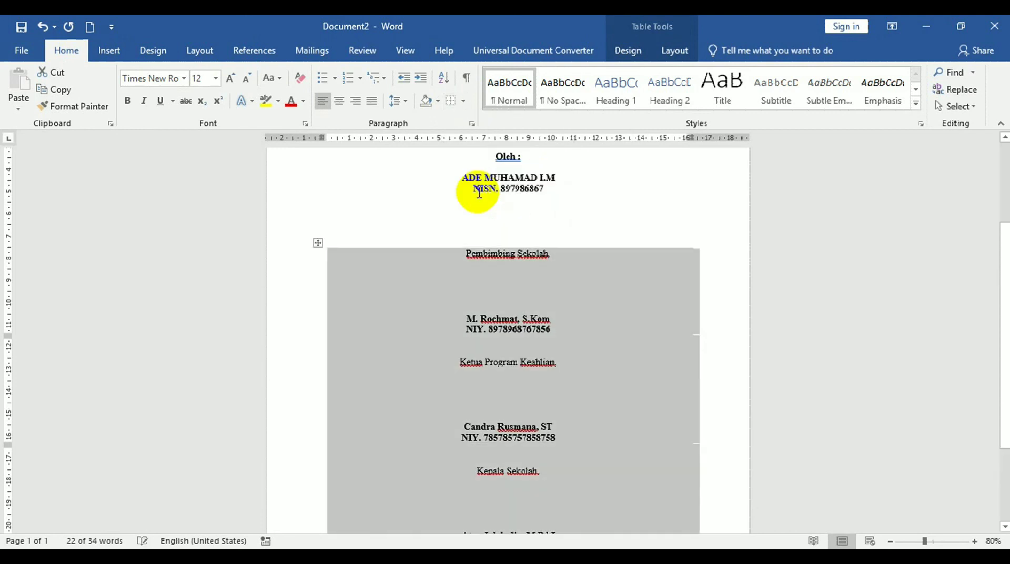
pyautogui.click(621, 222)
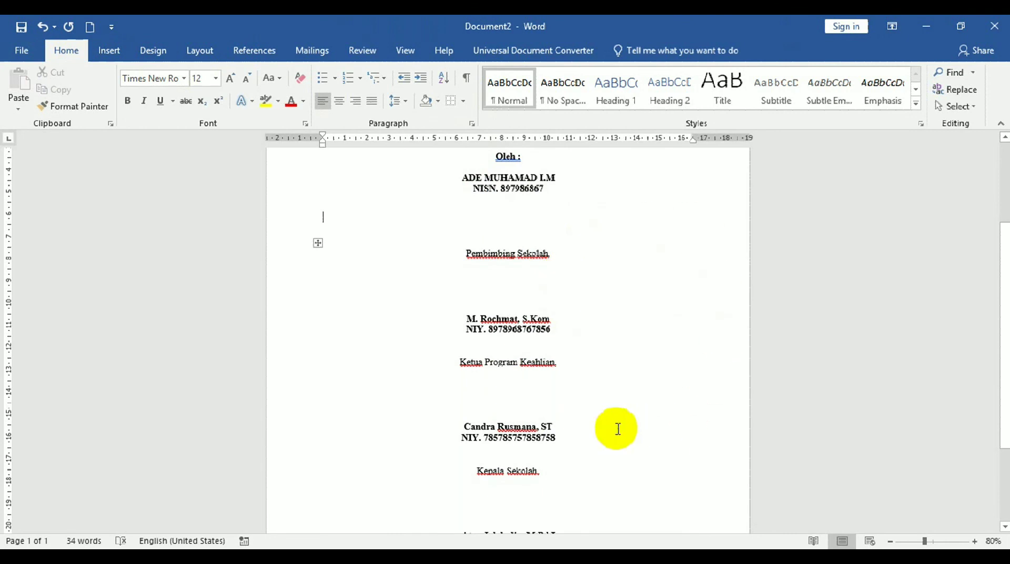
pyautogui.moveTo(1005, 295); pyautogui.dragTo(993, 214)
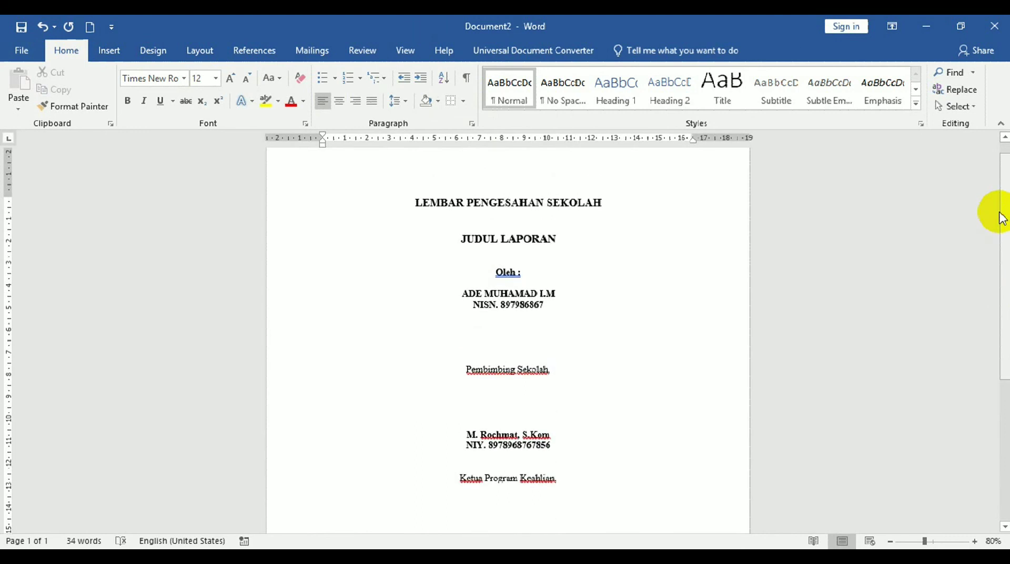
pyautogui.moveTo(1006, 241); pyautogui.dragTo(1002, 200)
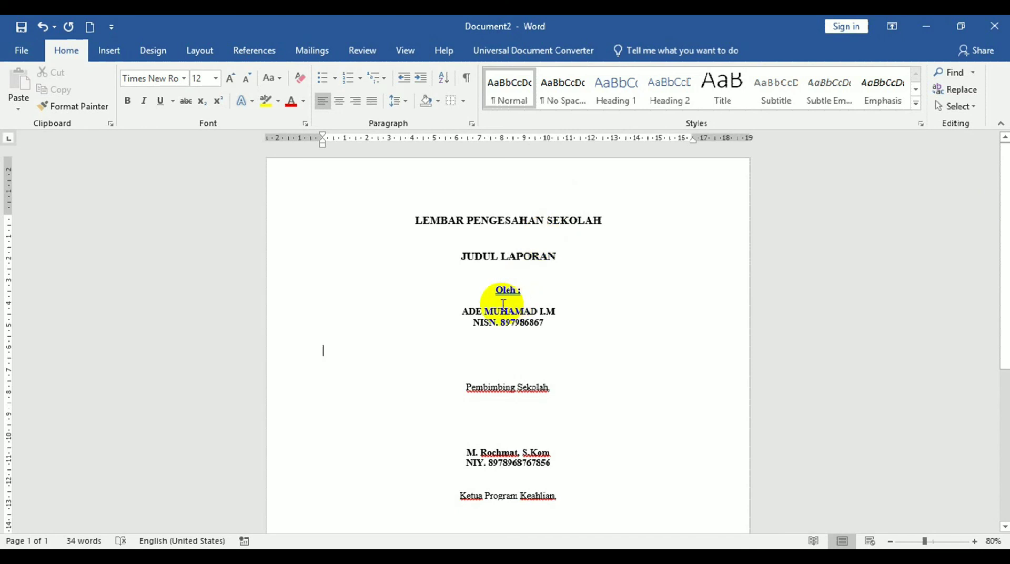
pyautogui.moveTo(466, 390); pyautogui.dragTo(555, 390)
pyautogui.moveTo(462, 450); pyautogui.dragTo(573, 468)
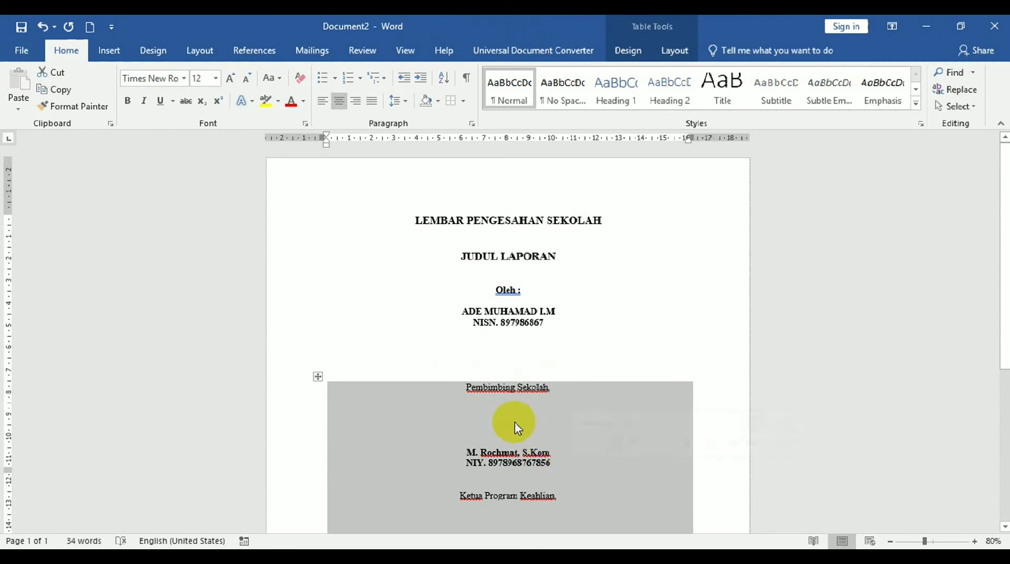
pyautogui.click(514, 423)
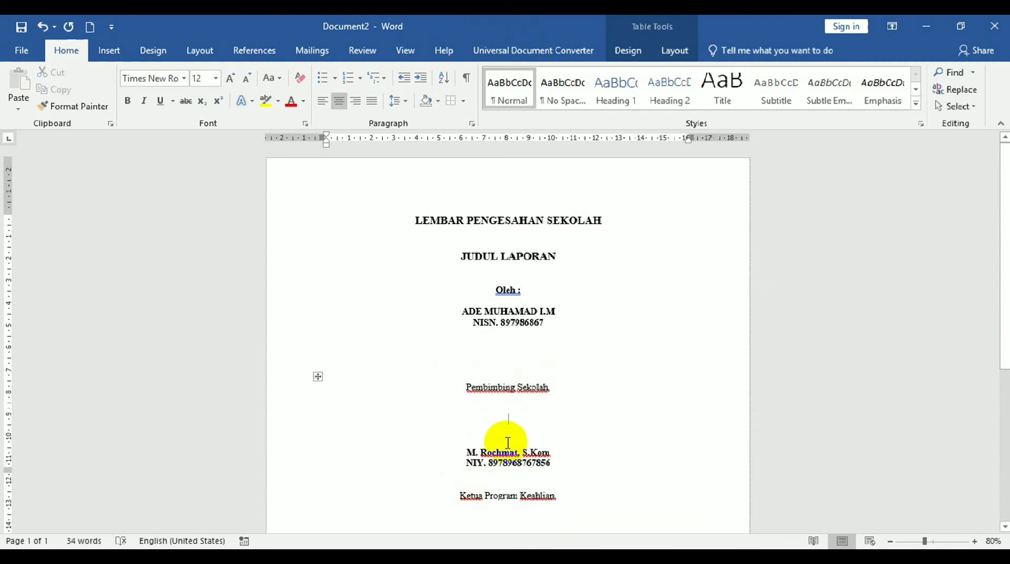